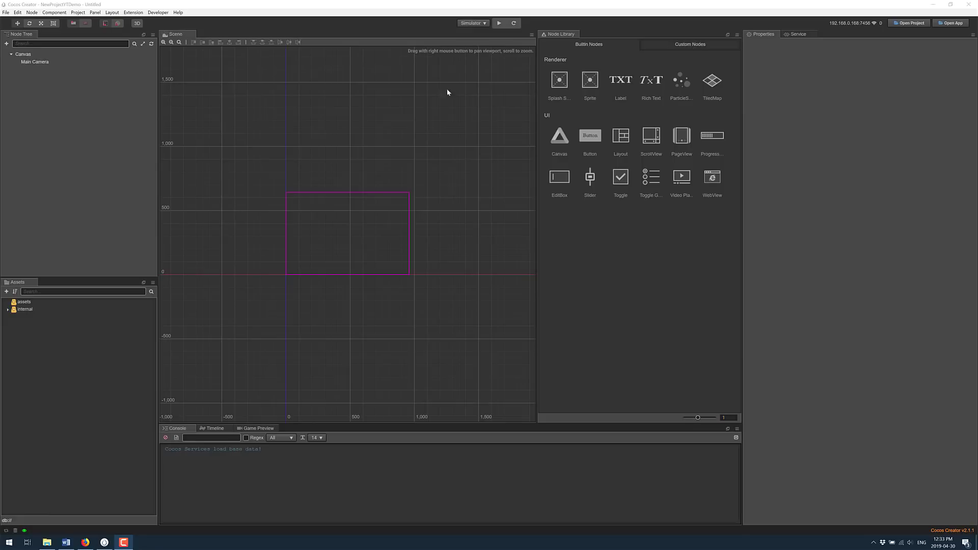
Create a New Sphere 3D node under Canvas and move it to about X -95.7, Y -173.4.
scroll(322, 221, up, 3)
click(39, 56)
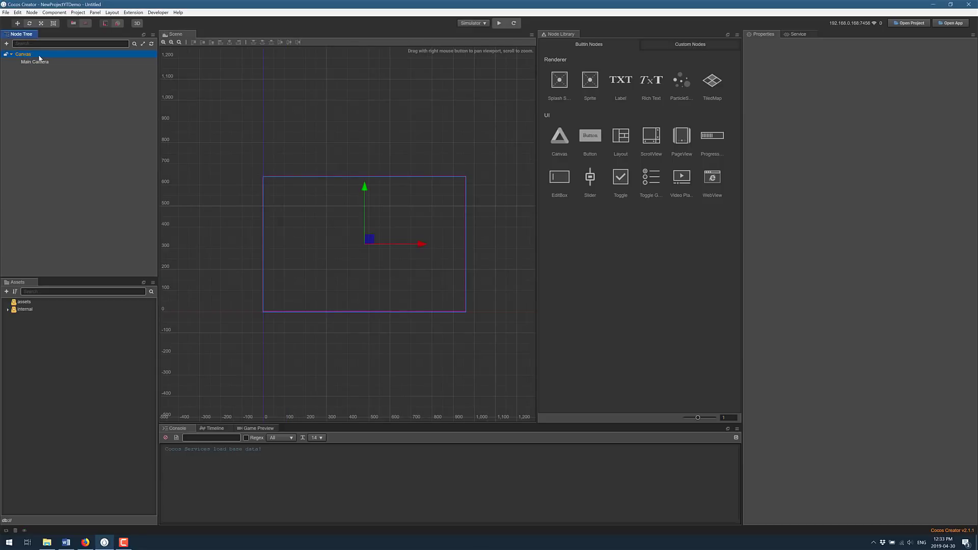
right_click(39, 56)
mouse_move(54, 63)
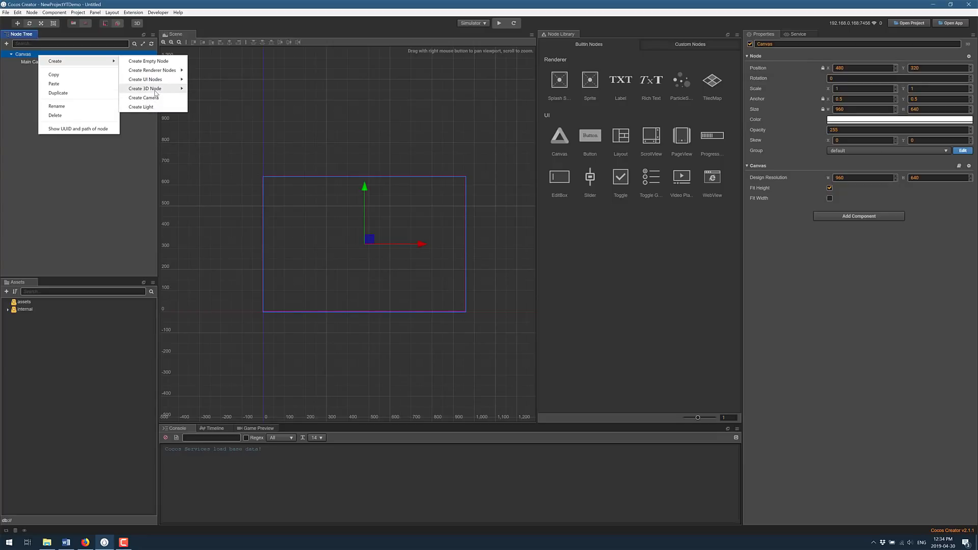
mouse_move(155, 91)
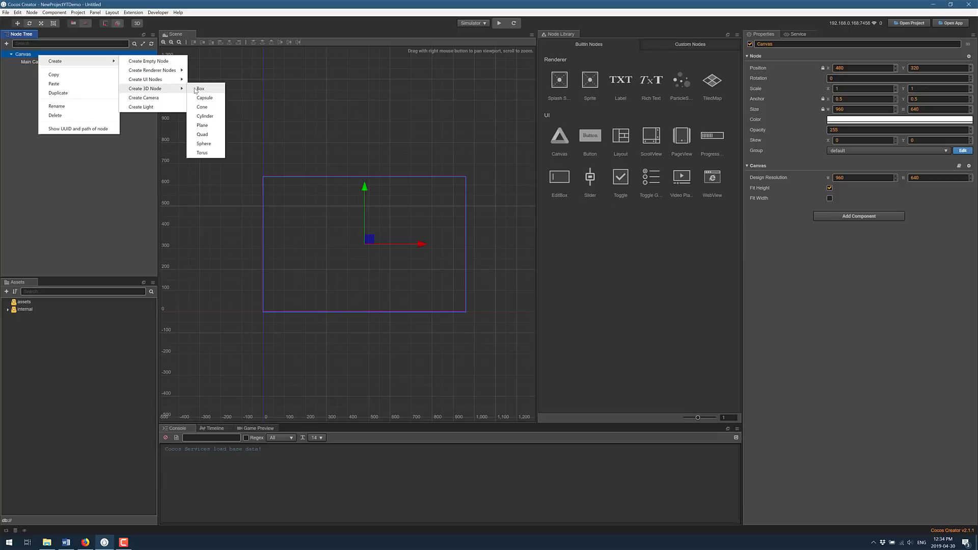
click(234, 164)
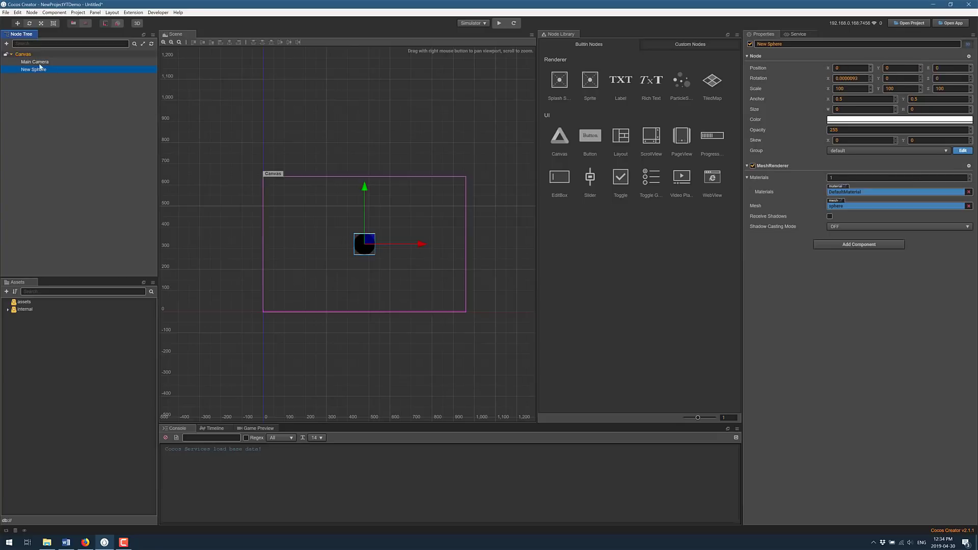
drag(422, 247, 401, 247)
drag(348, 211, 348, 240)
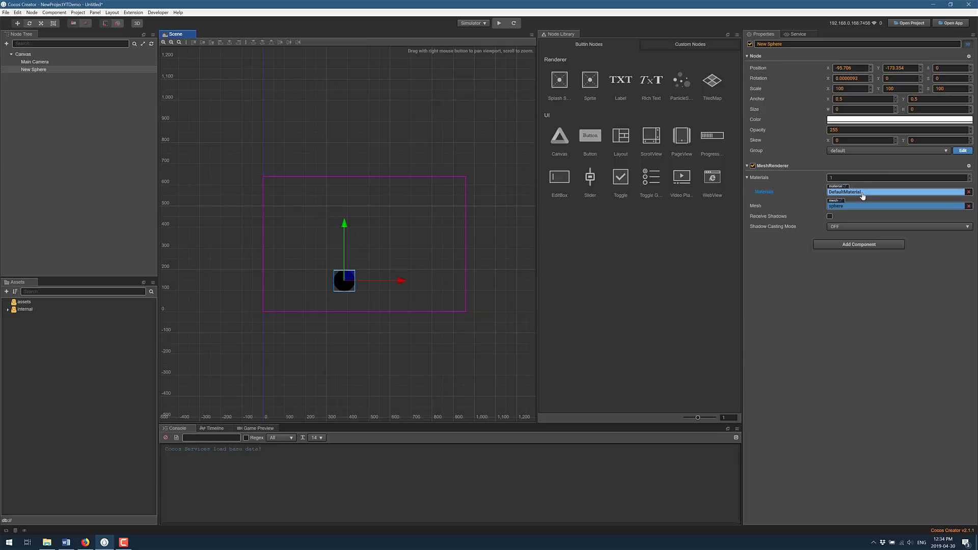
Create a New Material asset in the assets folder.
click(28, 301)
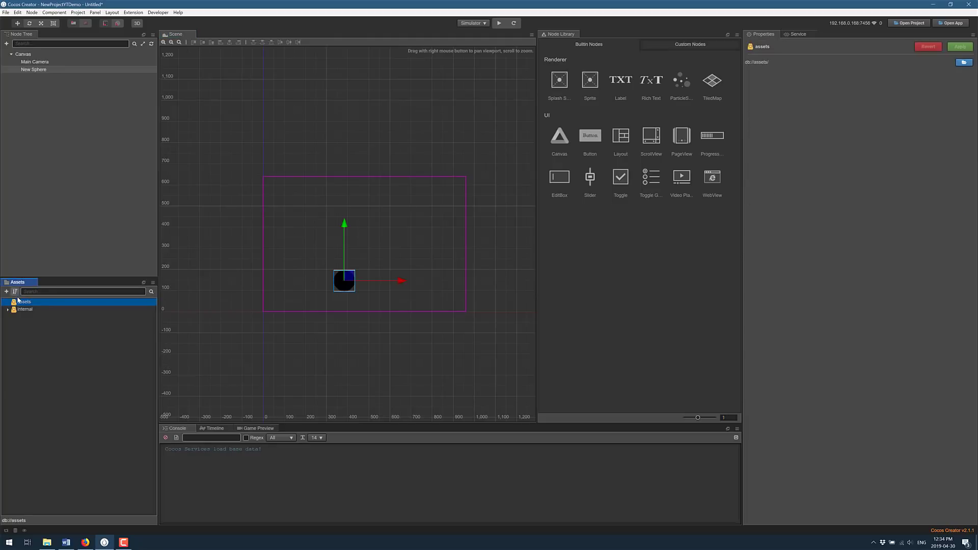
click(7, 291)
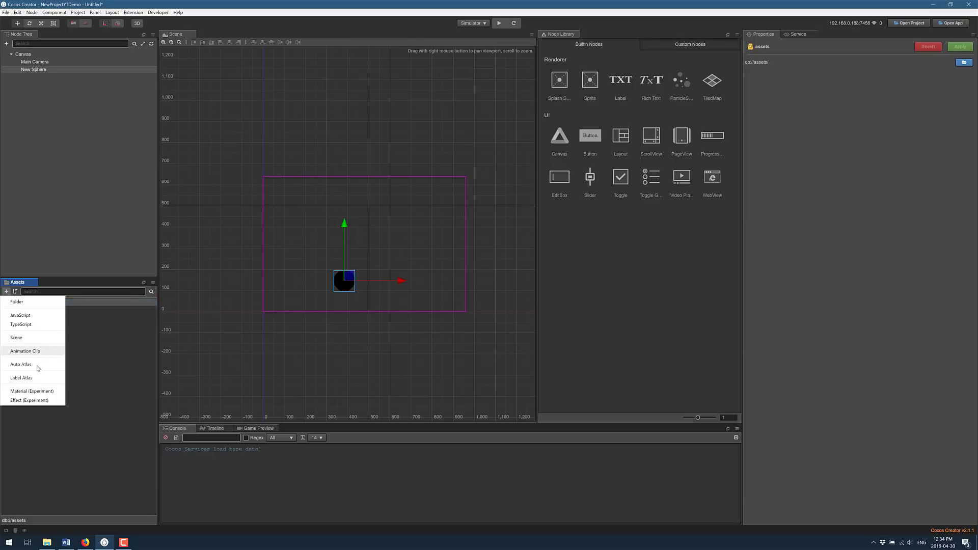
click(32, 392)
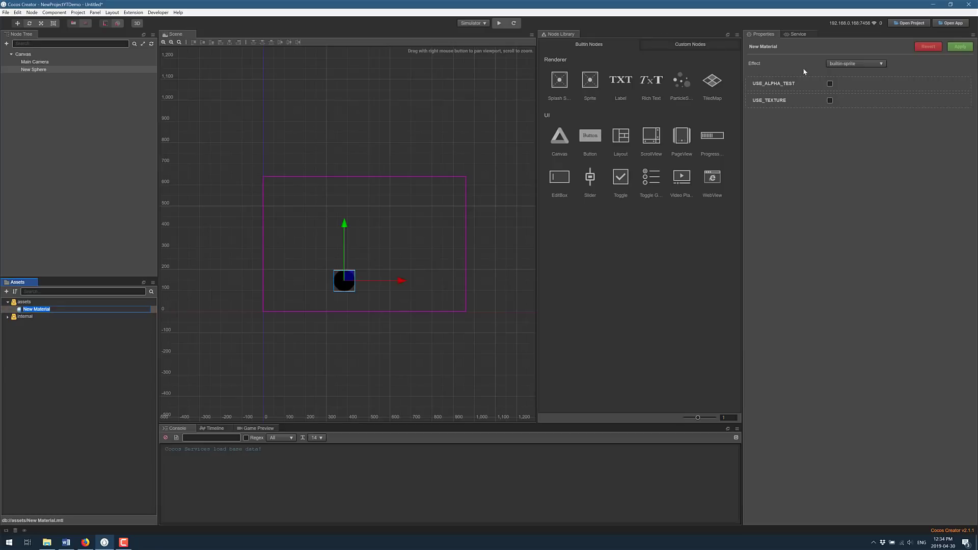
Set the material's effect to builtin-phong with a red diffuseColor and apply the changes.
click(882, 65)
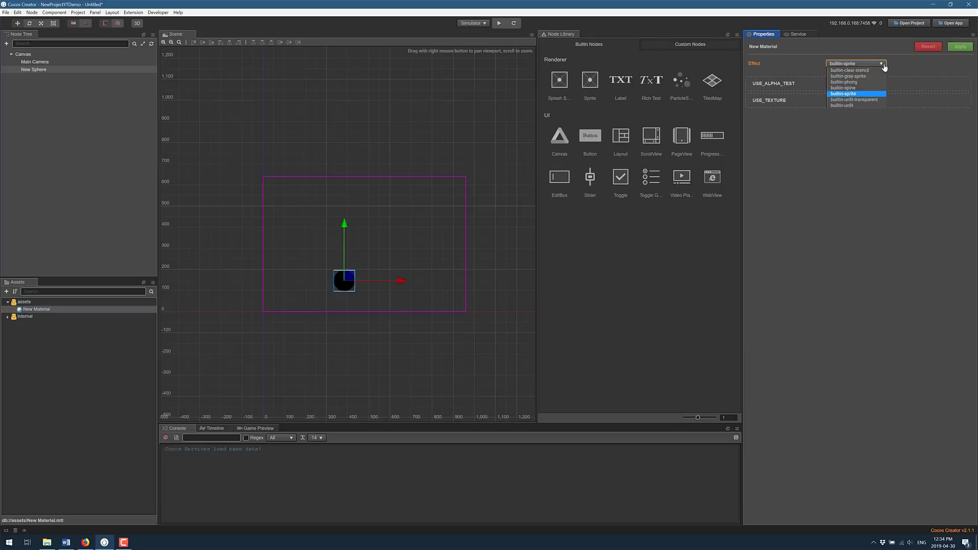
click(852, 82)
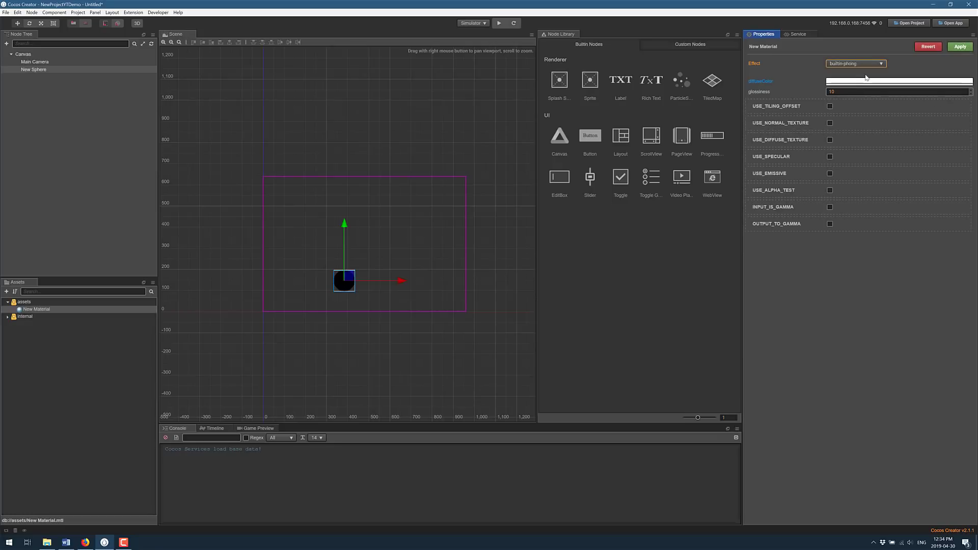
click(877, 81)
click(891, 102)
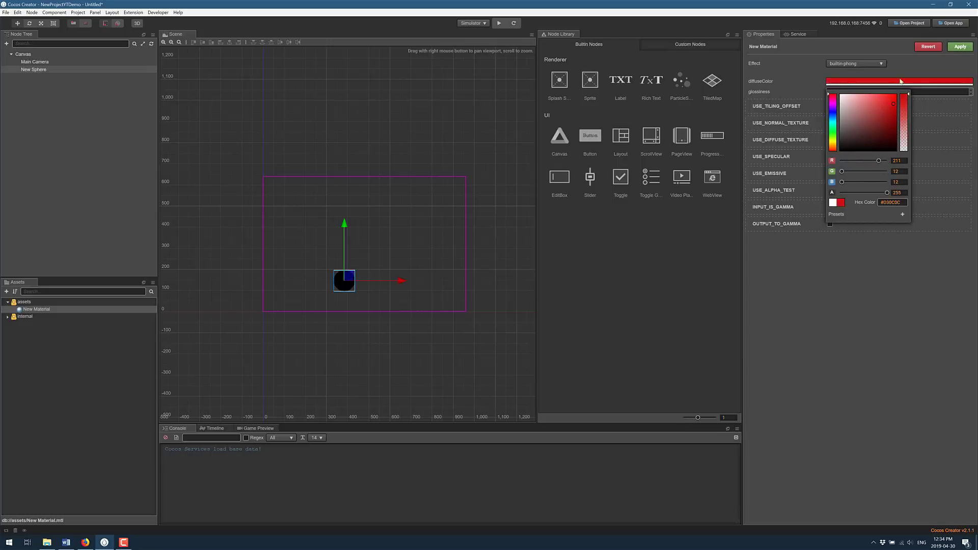
click(950, 62)
click(958, 47)
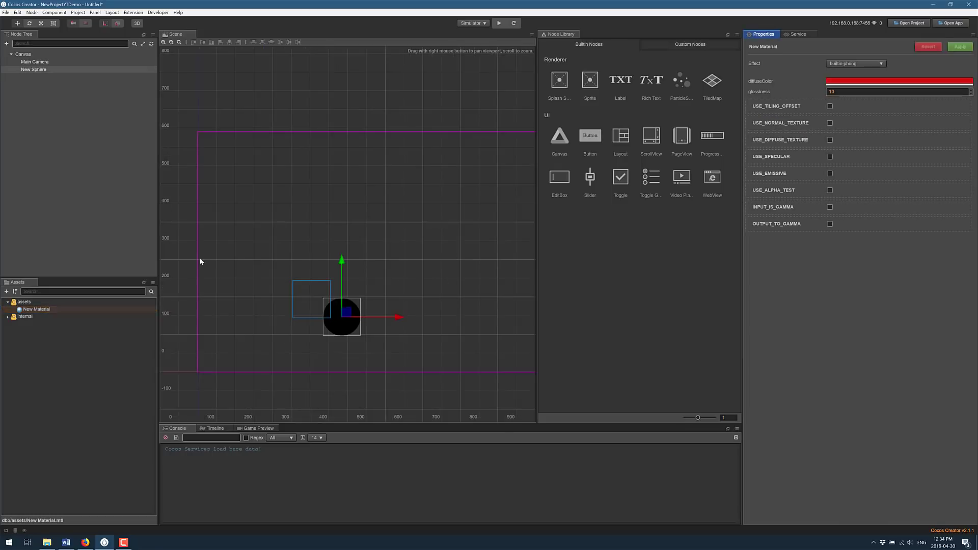
Put New Material into the New Sphere's MeshRenderer Materials slot, replacing DefaultMaterial.
click(34, 69)
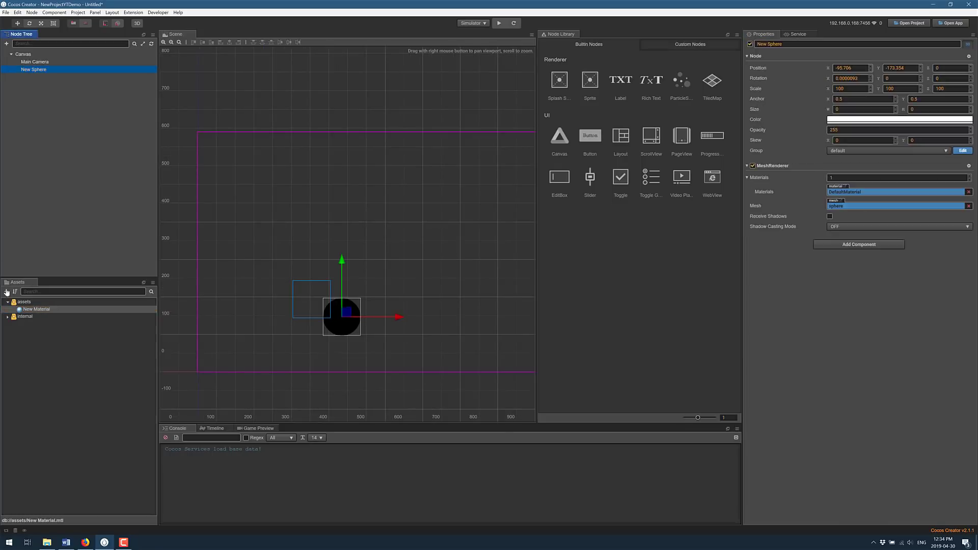
drag(36, 310, 866, 199)
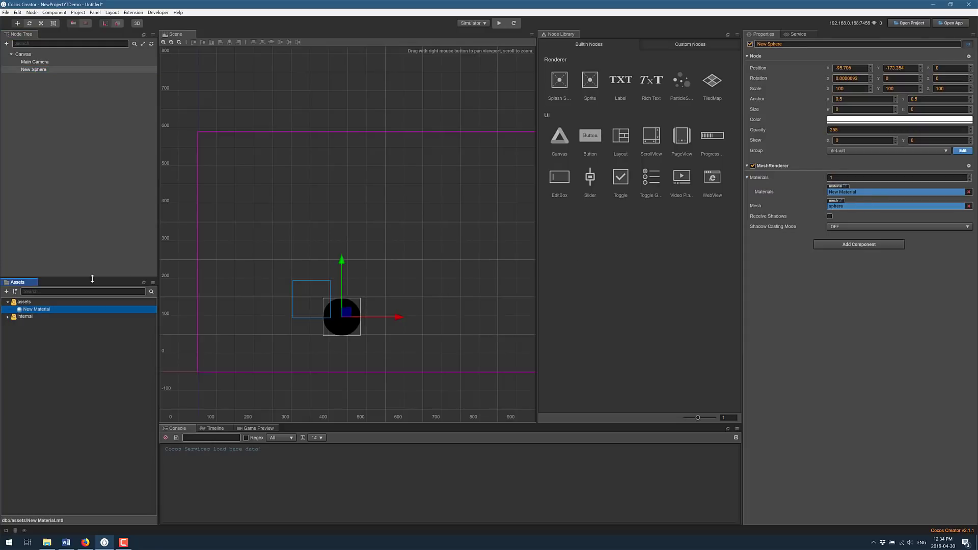
drag(49, 311, 864, 195)
click(44, 310)
click(877, 71)
click(393, 326)
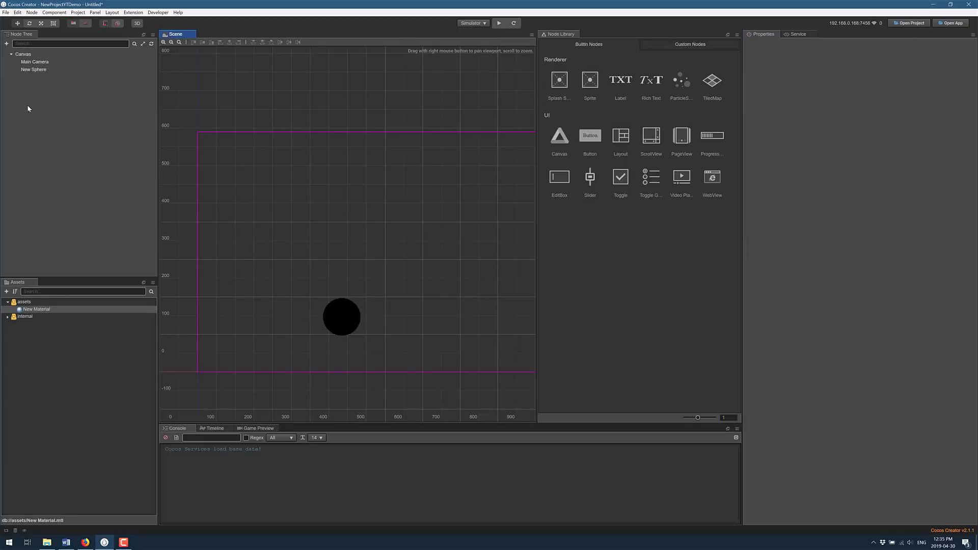
Add a New Light node under Canvas.
click(24, 55)
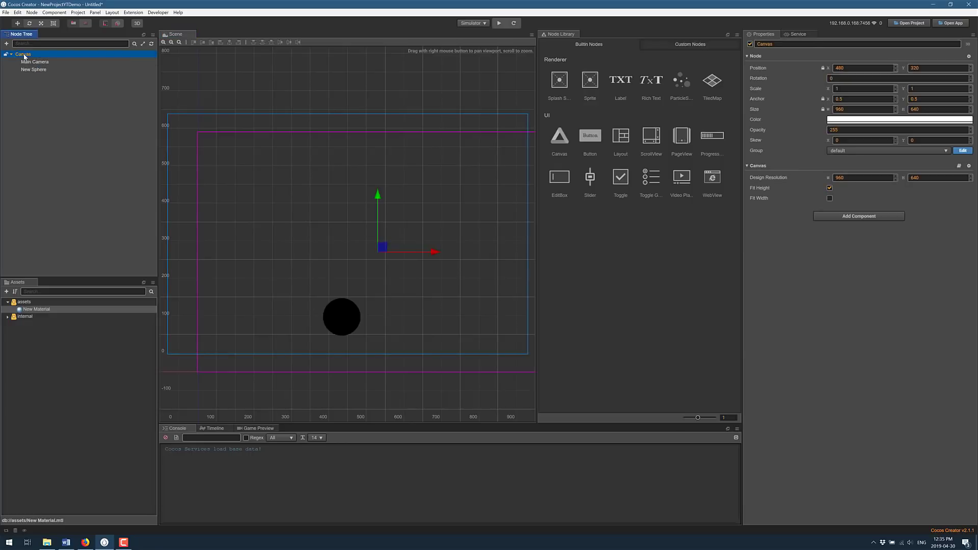
right_click(24, 56)
mouse_move(46, 60)
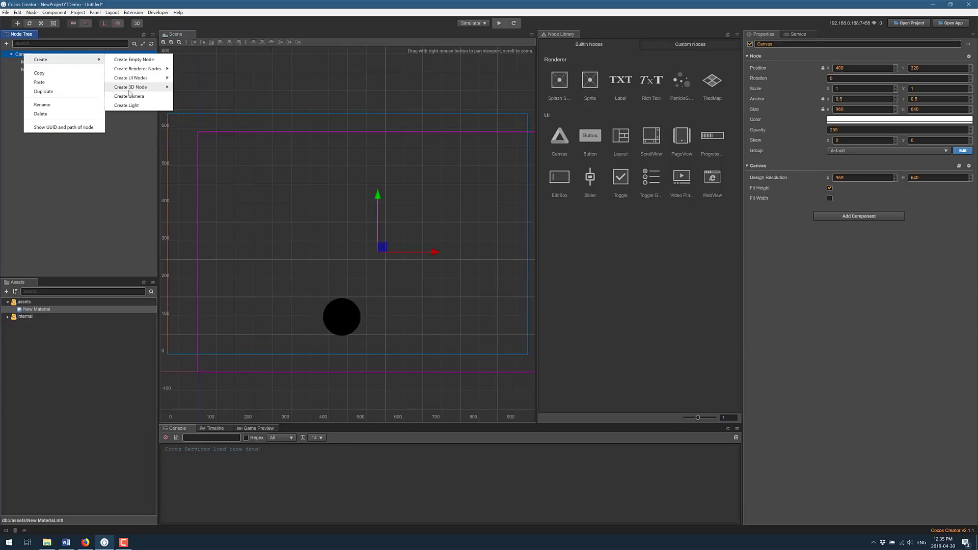
click(131, 105)
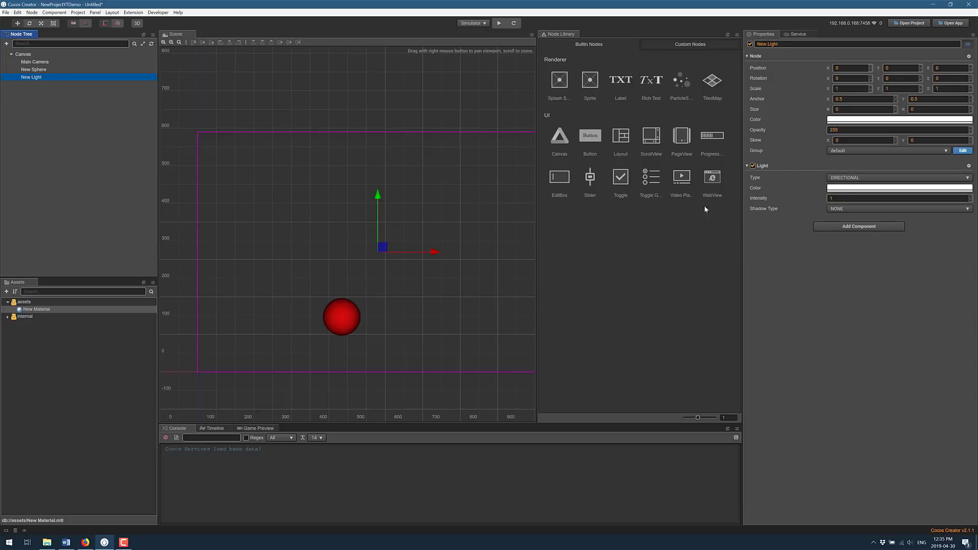
Keep the light DIRECTIONAL and set its Shadow Type to HARD.
click(848, 179)
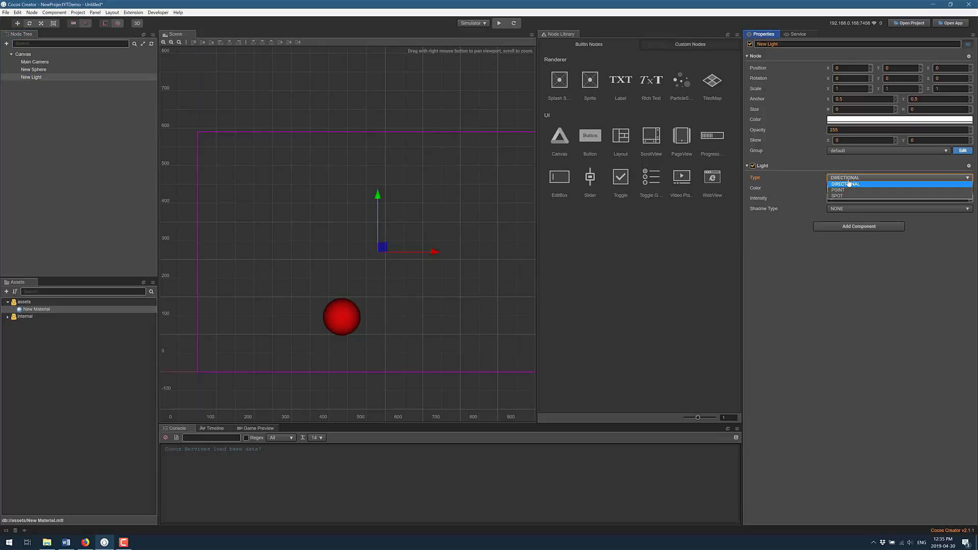
click(848, 183)
click(848, 209)
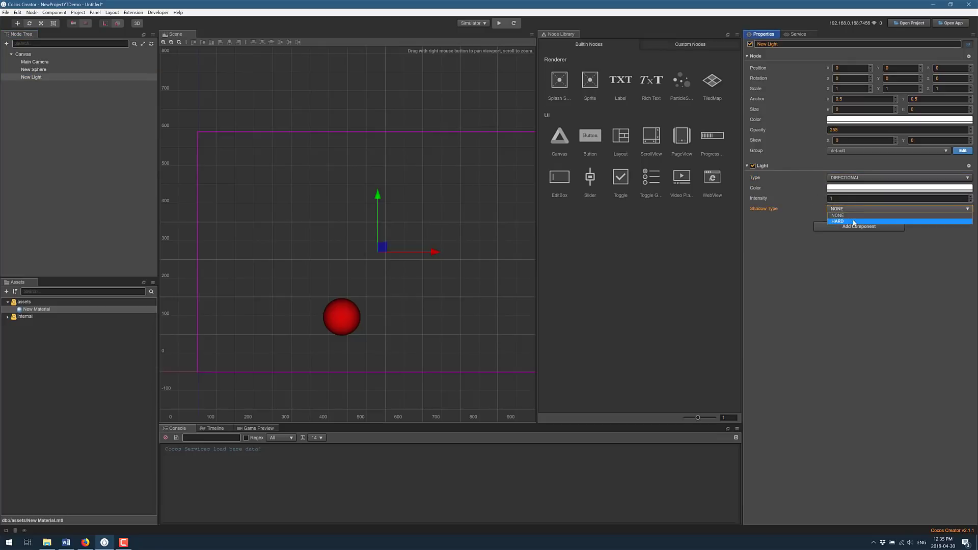
click(854, 221)
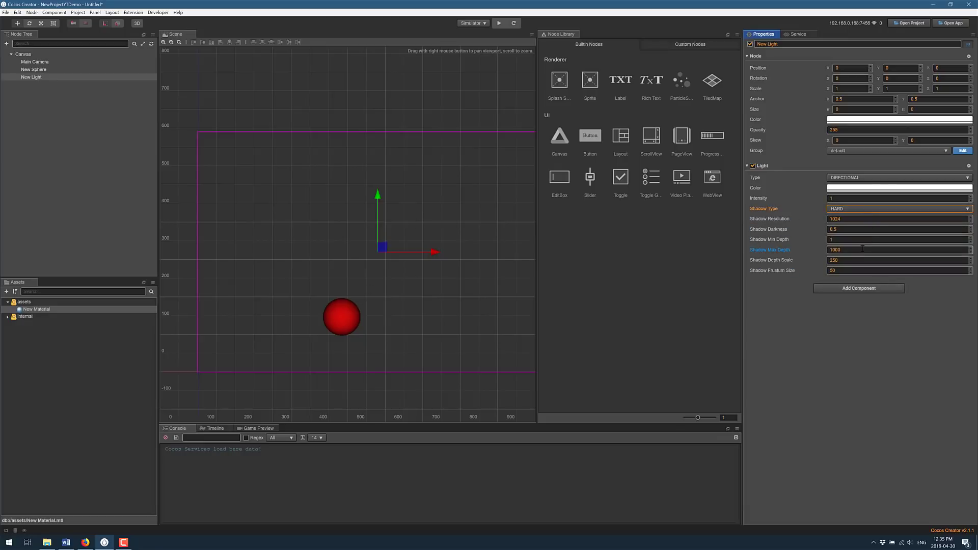
Make the light a POINT light and place it beside the sphere at about X -245.2, Y -189.2.
drag(433, 252, 310, 252)
drag(251, 194, 251, 265)
drag(301, 319, 540, 322)
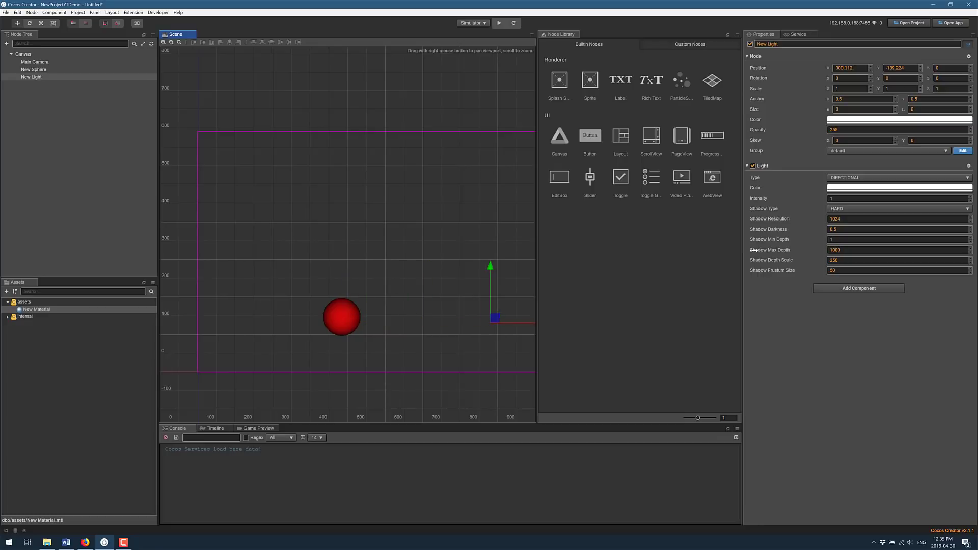
click(859, 178)
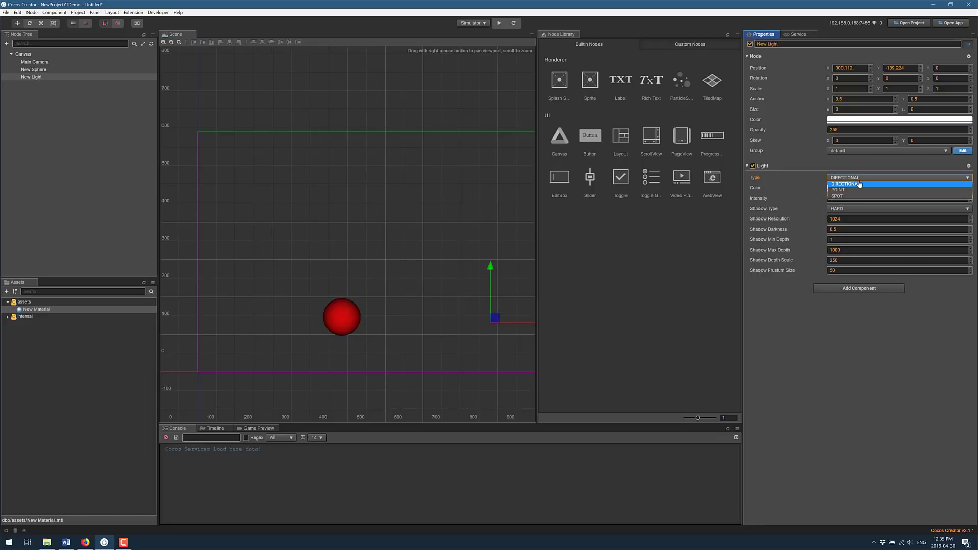
click(859, 190)
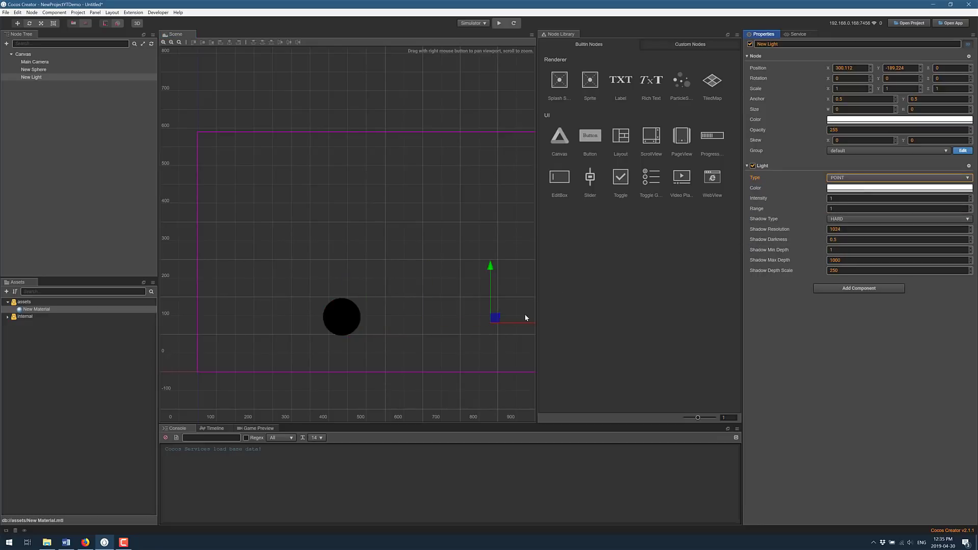
drag(513, 326, 309, 325)
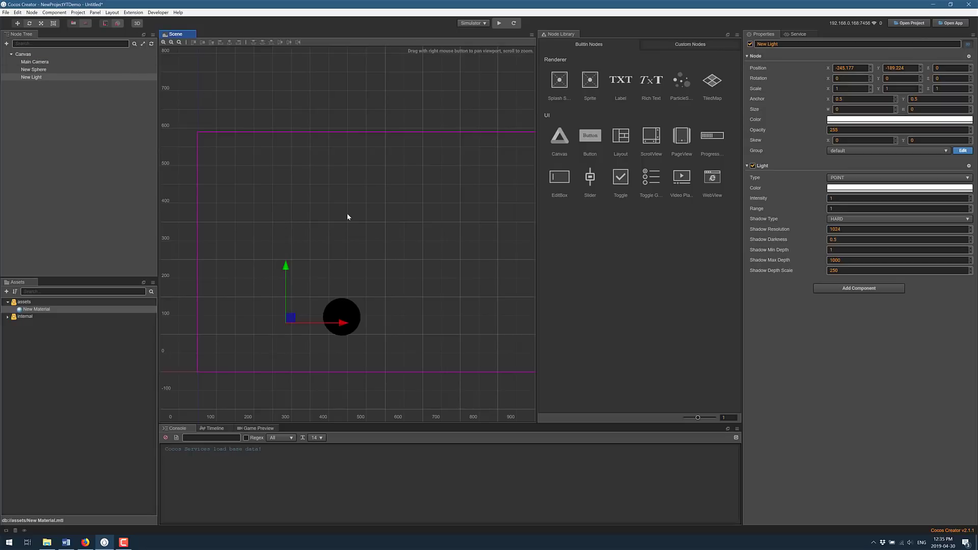
In 3D view, move the light forward along Z and across to X 40.364, in front of the sphere.
click(137, 23)
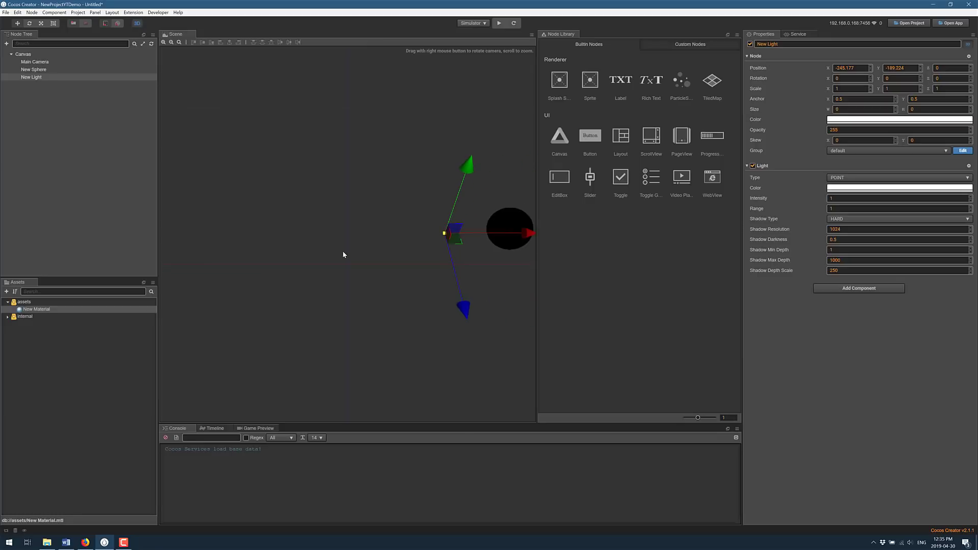
drag(468, 308, 488, 390)
right_drag(492, 324, 376, 323)
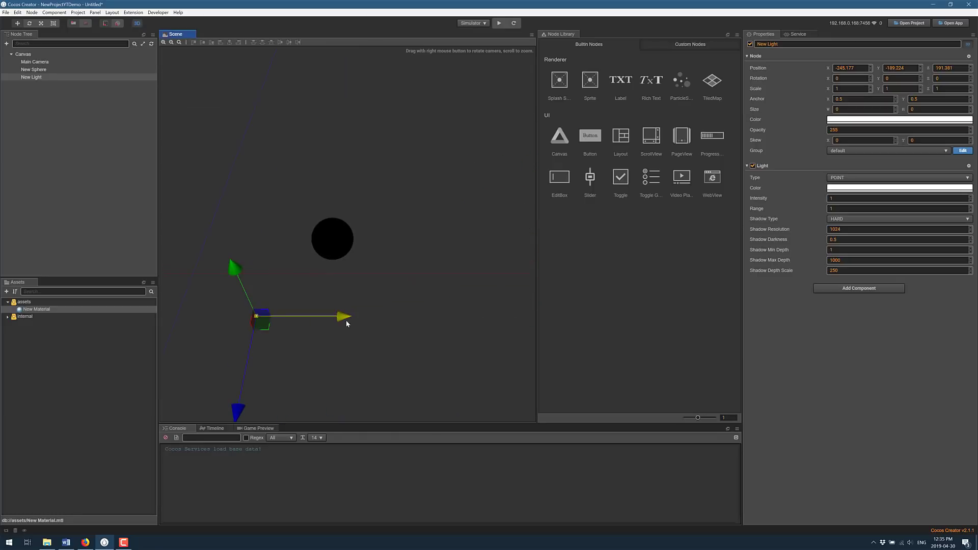
drag(346, 320, 458, 316)
Set the light's Intensity to 1 and Range to 1000.
click(840, 199)
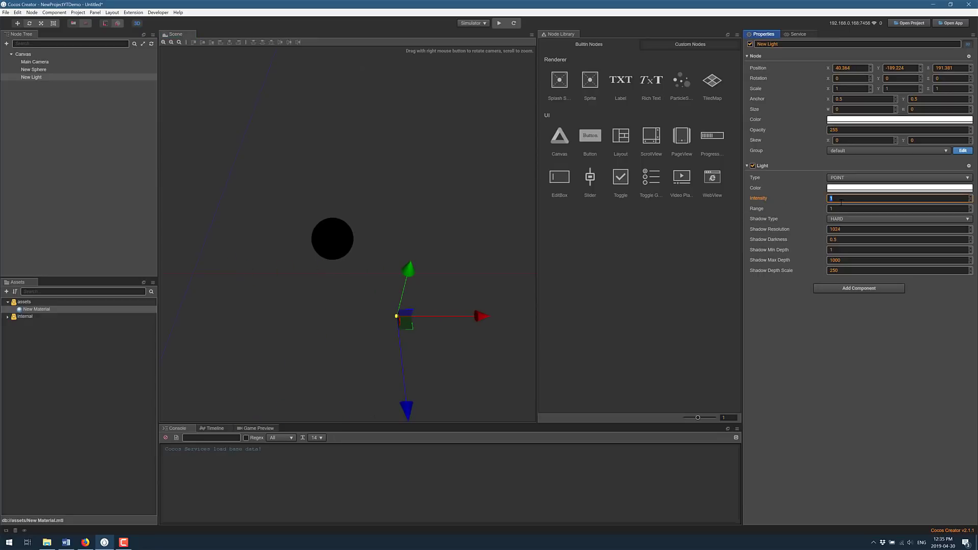
text(100)
click(844, 200)
text(1)
click(845, 209)
text(1000)
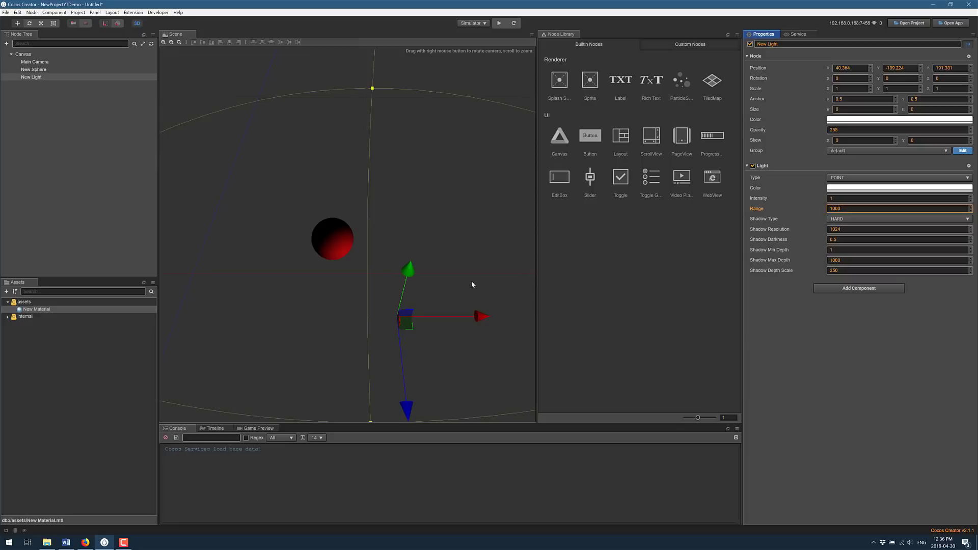
Slide the light left to about X -193.4 and orbit the scene camera around the sphere.
drag(480, 316, 447, 297)
right_drag(346, 234, 407, 223)
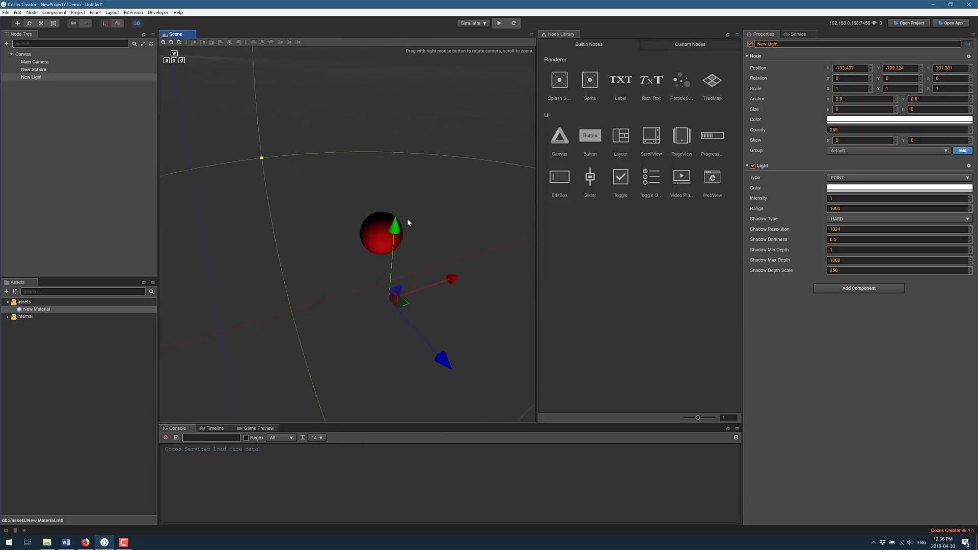
right_drag(176, 77, 347, 193)
key(a)
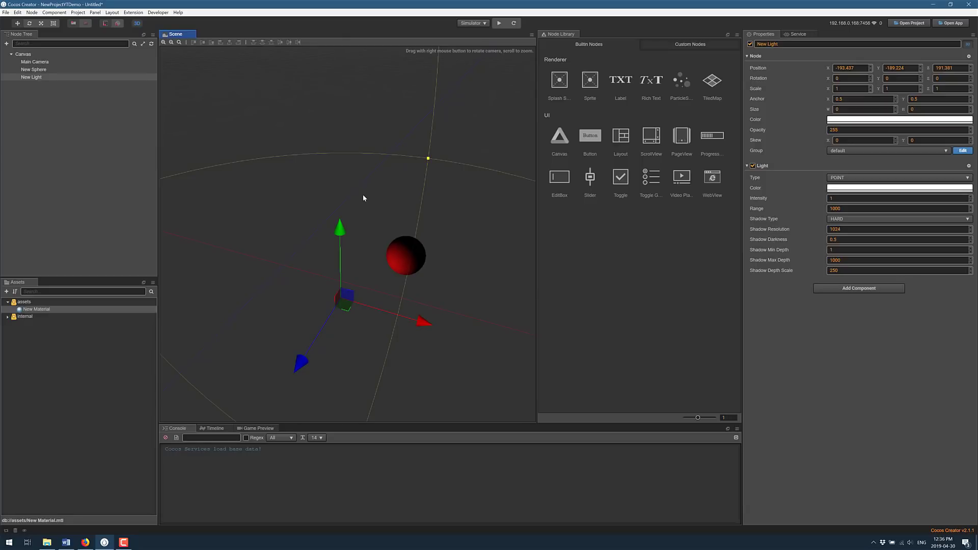
Import maria_j_j_ong.fbx from the Downloads folder into the Cocos Assets panel.
click(47, 542)
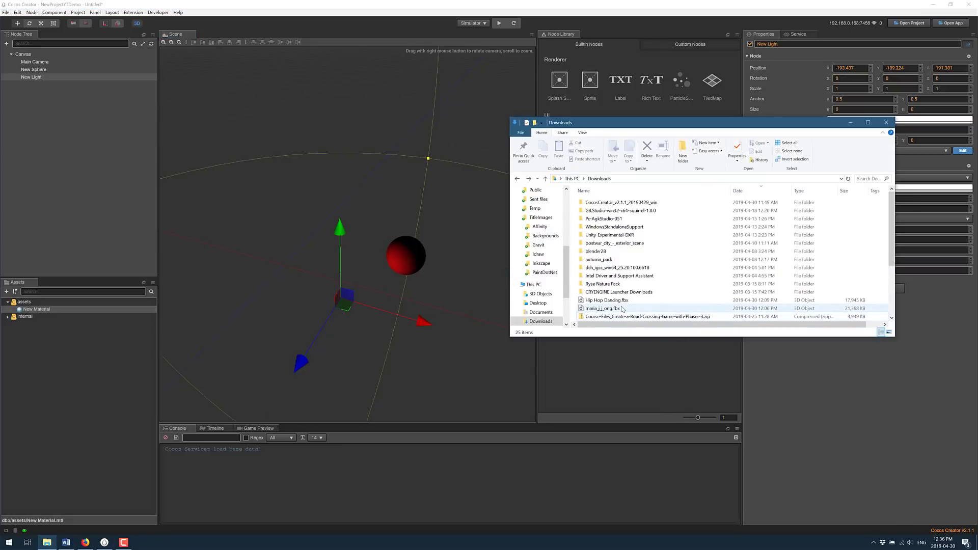
drag(615, 310, 34, 305)
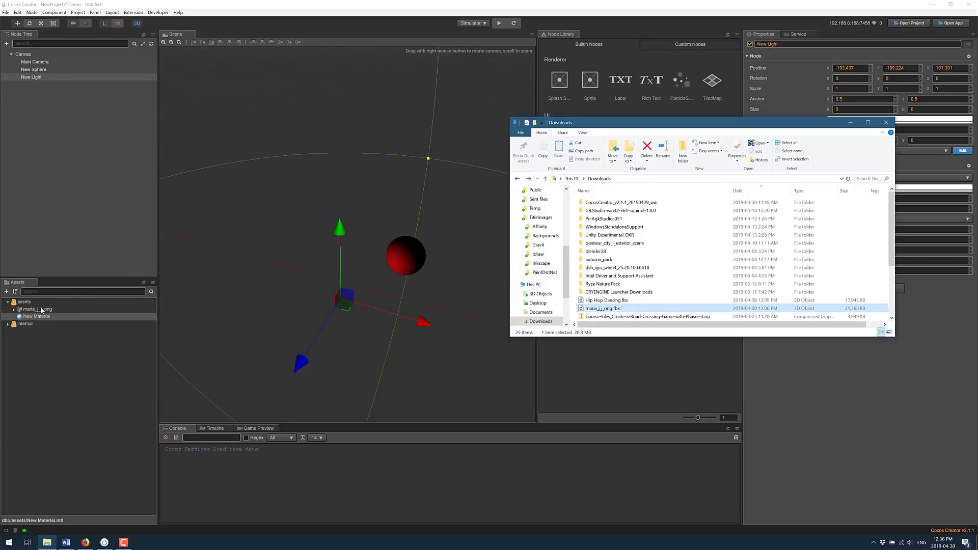
Drop the maria_j_j_ong model into the scene as RootNode with its bone hierarchy.
click(40, 307)
click(12, 56)
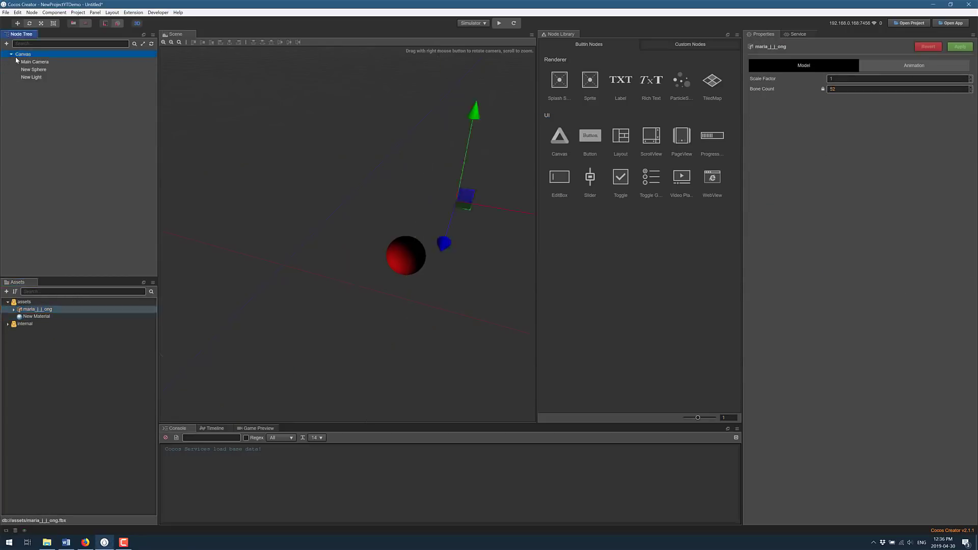
drag(181, 263, 369, 181)
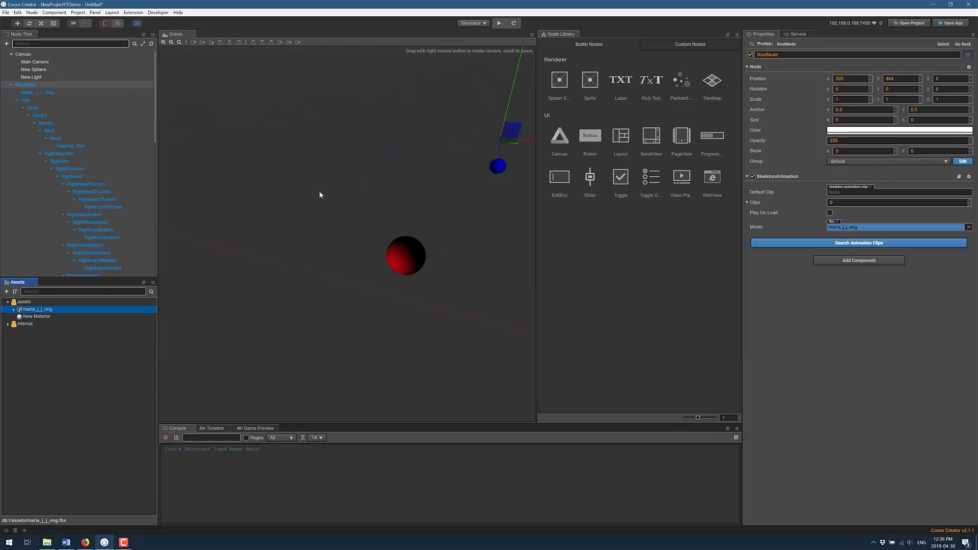
click(844, 119)
click(849, 119)
Set the RootNode's Scale X, Y and Z to 100.
click(855, 99)
text(100)
key(Tab)
text(100)
key(Tab)
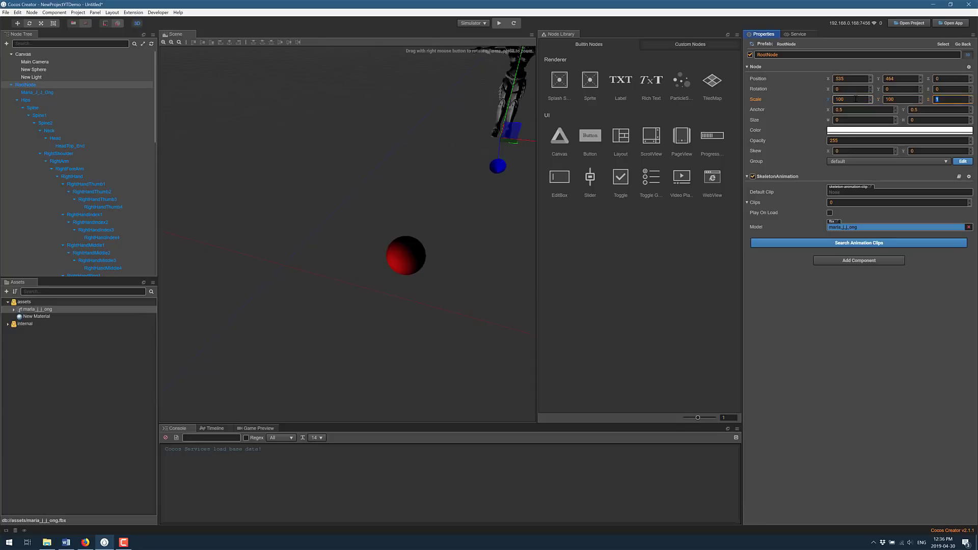
text(100)
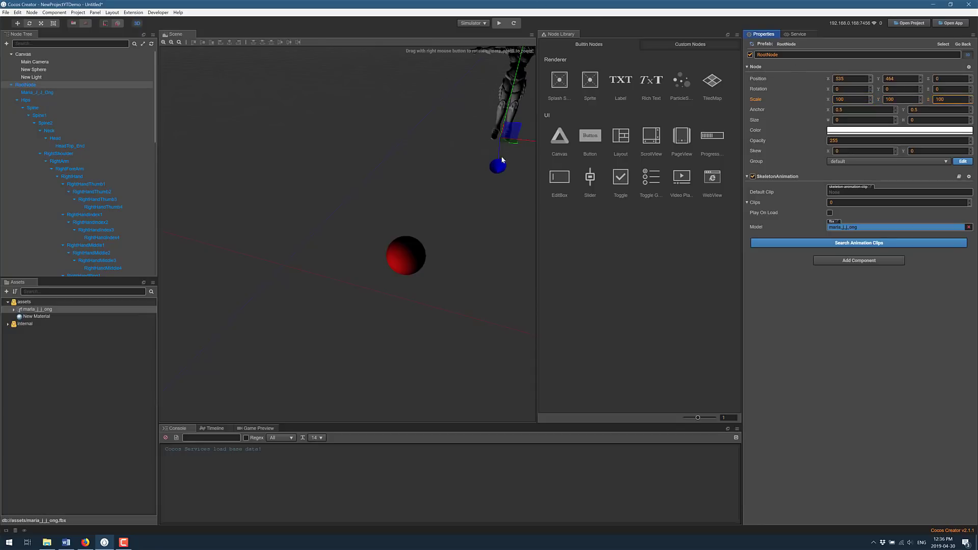
Move the character behind the red sphere to about 409.99, 392.707, 320.988.
drag(498, 167, 484, 309)
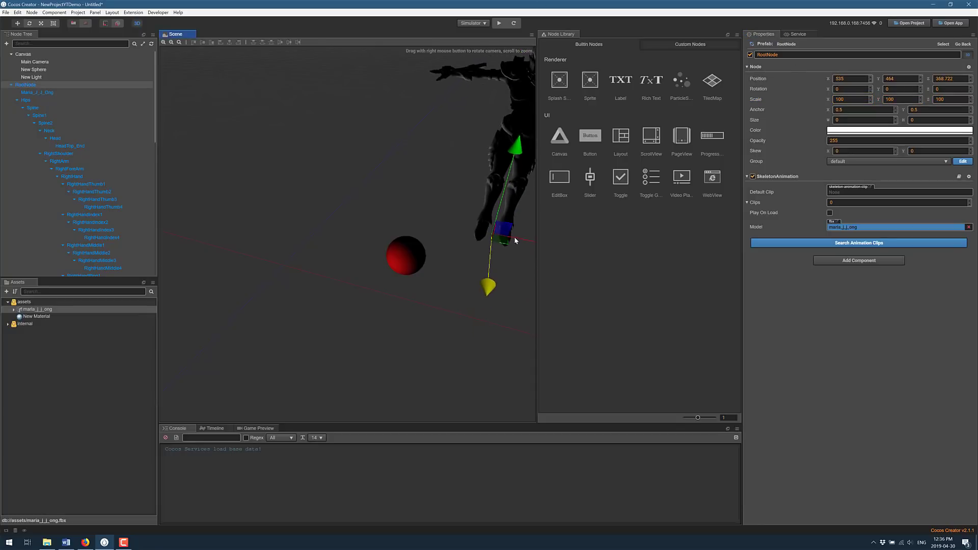
drag(504, 239, 459, 237)
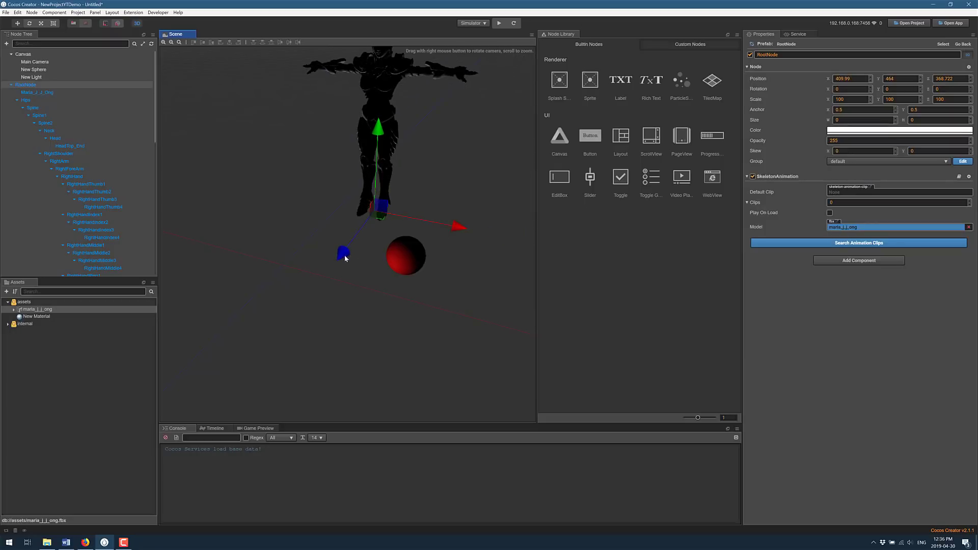
drag(344, 258, 355, 232)
drag(392, 110, 395, 171)
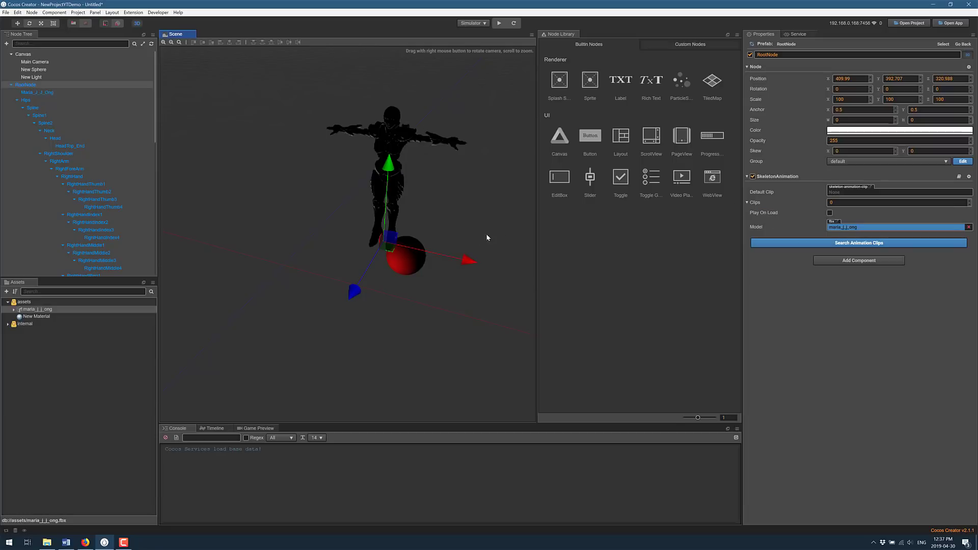
Change New Light's type from POINT to DIRECTIONAL and orbit to check the lit character.
click(29, 78)
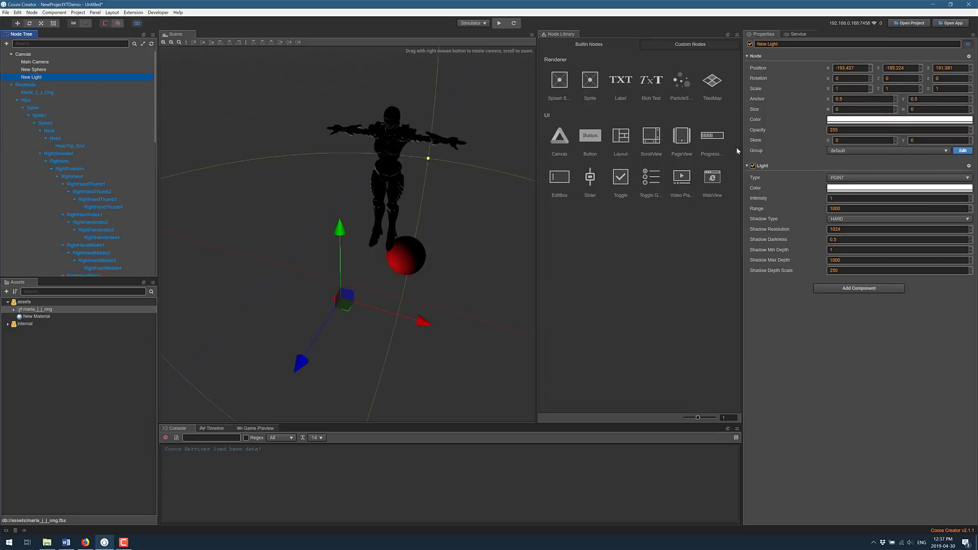
click(837, 178)
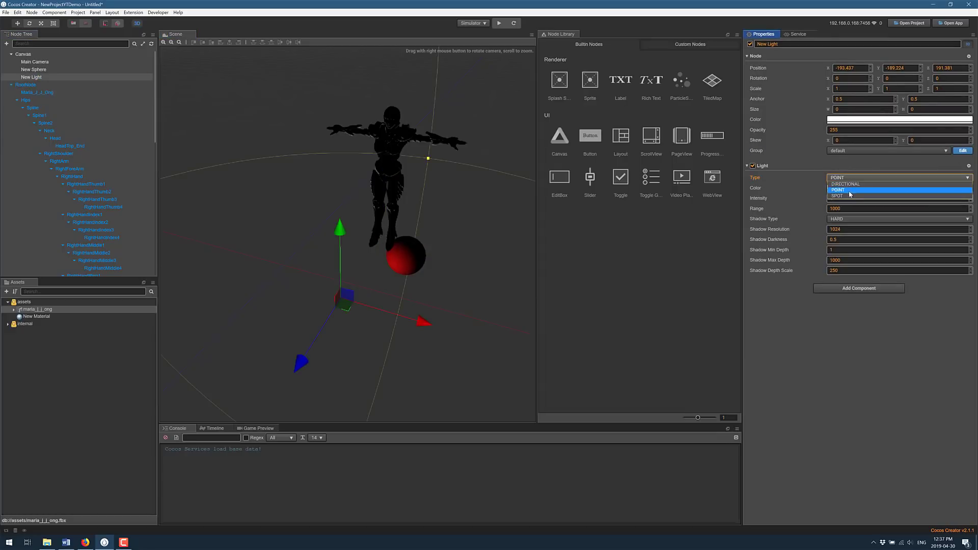
click(848, 196)
click(854, 179)
click(856, 185)
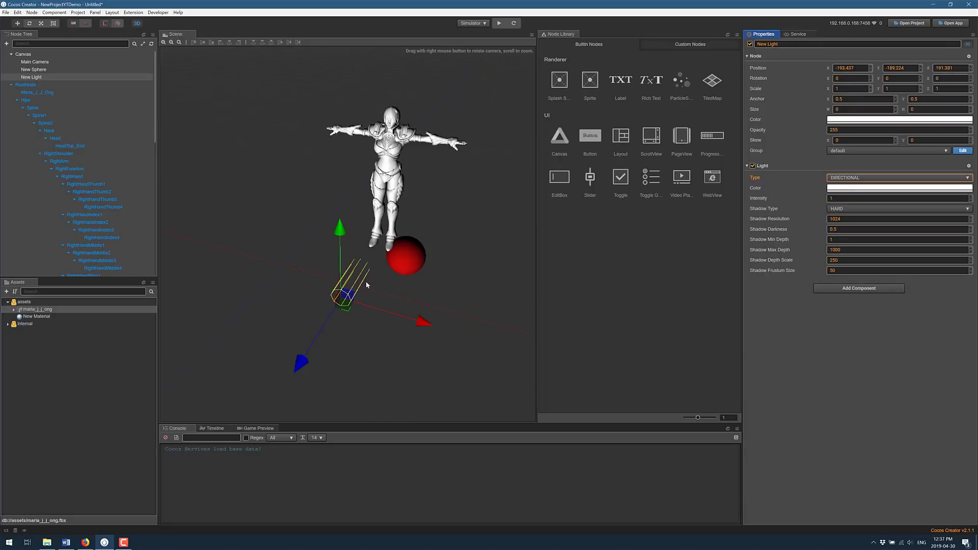
right_drag(464, 186, 425, 170)
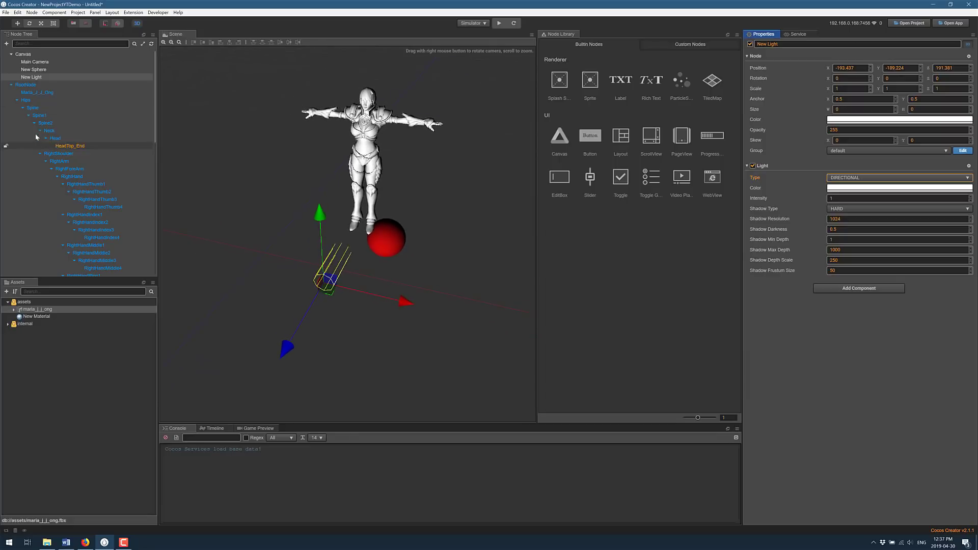
scroll(93, 186, down, 10)
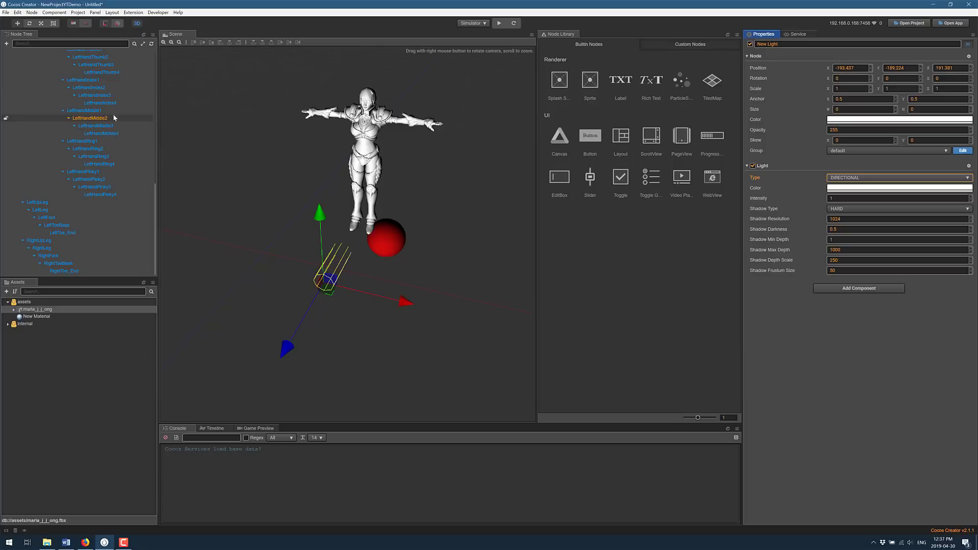
scroll(107, 116, up, 10)
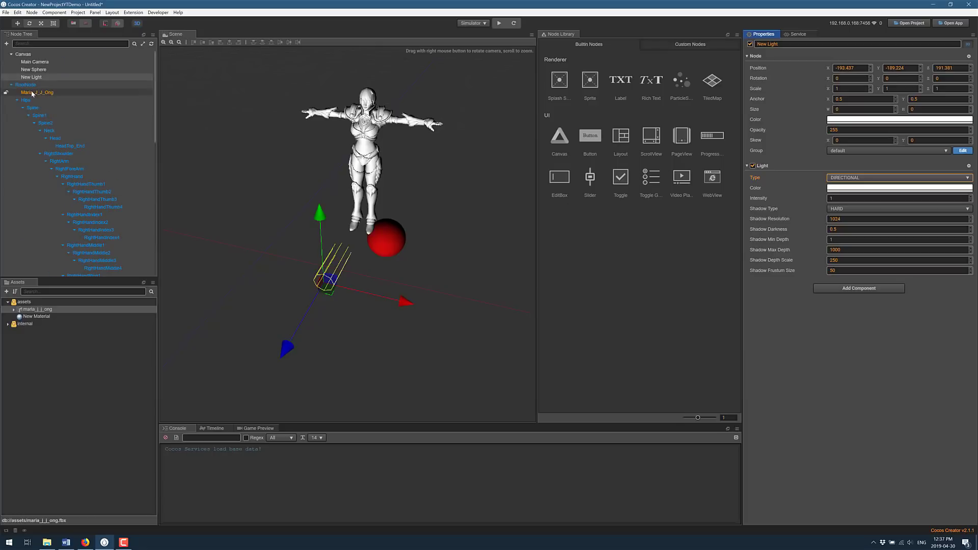
Put New Material in the Maria_J_J_Ong SkinnedMeshRenderer's Materials slot.
click(32, 92)
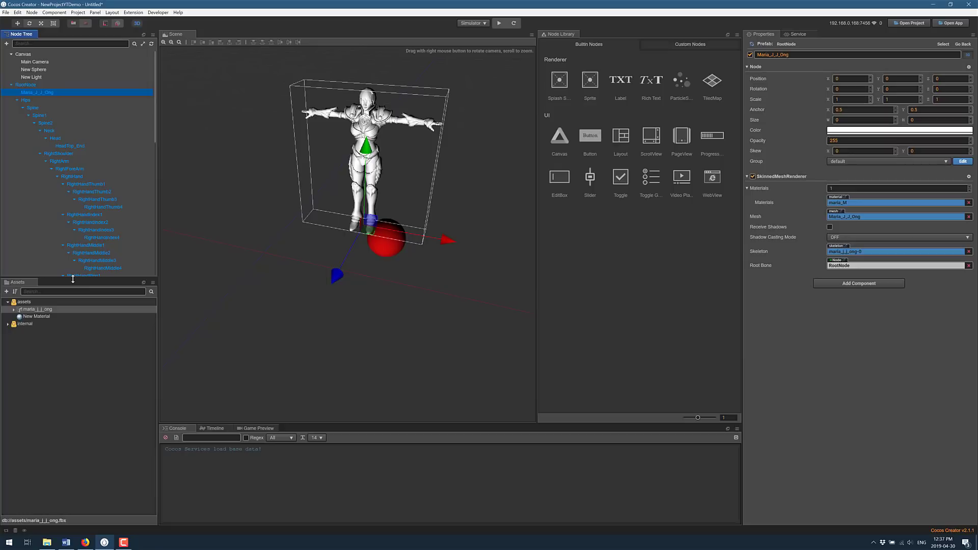
drag(43, 310, 845, 203)
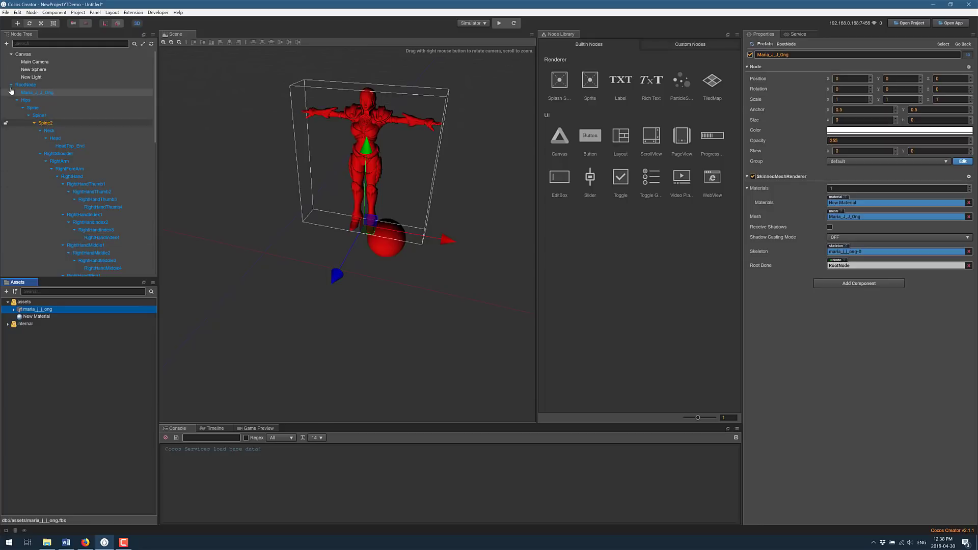
Collapse RootNode, switch the scene to 2D view, and bring up the v2.1.1 release notes in Firefox.
click(11, 84)
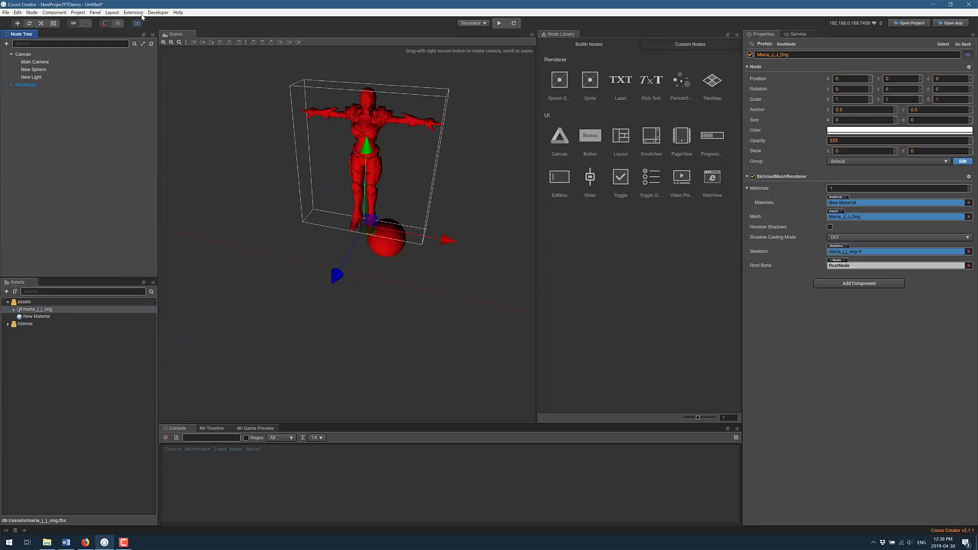
click(137, 24)
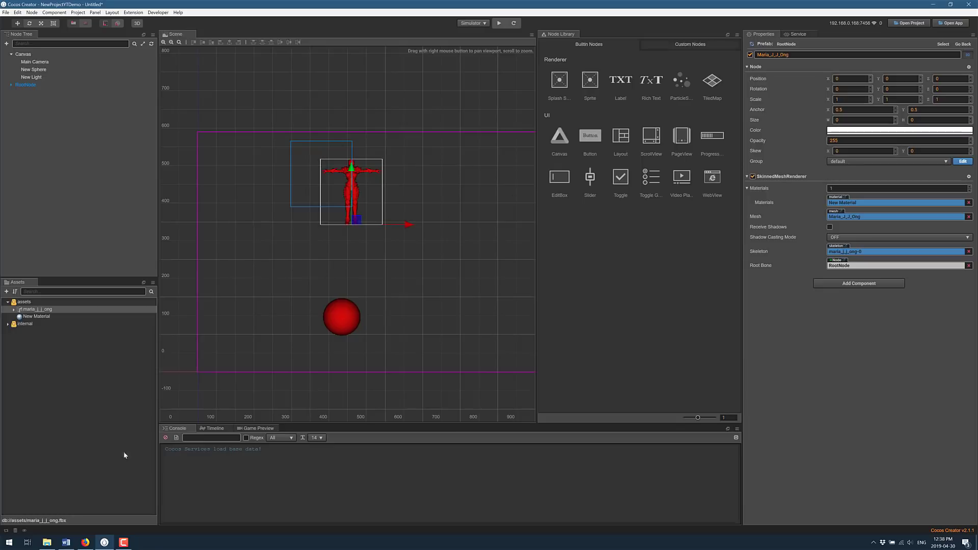
click(85, 542)
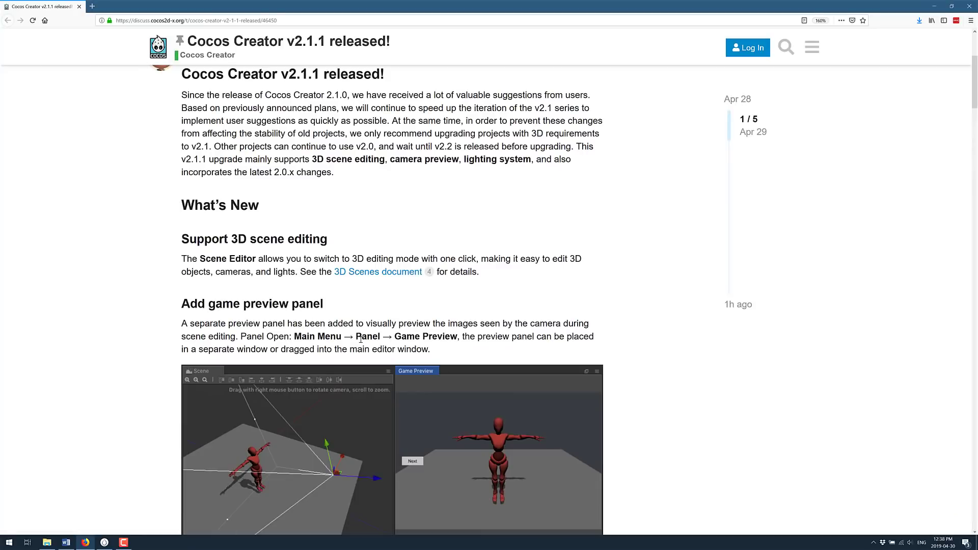
Scroll the release notes to the Game Preview section, then go back to Cocos Creator.
scroll(260, 179, down, 2)
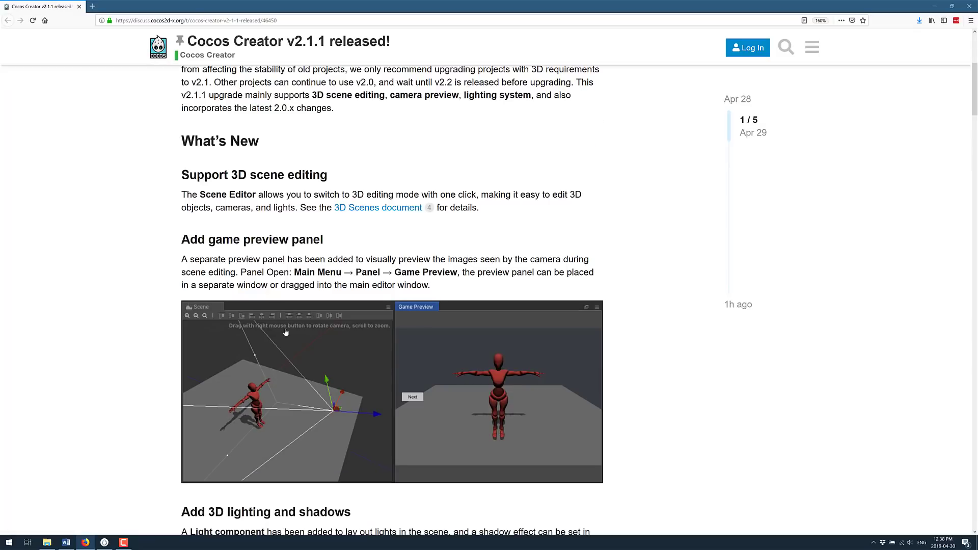
key(alt+Tab)
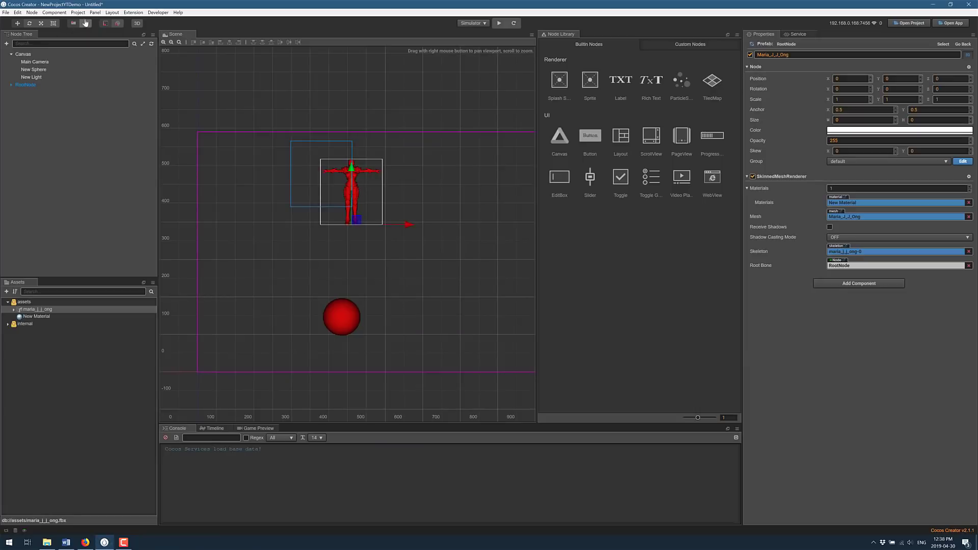
Open Panel > Game Preview and dock it onto the Node Library panel header.
click(95, 12)
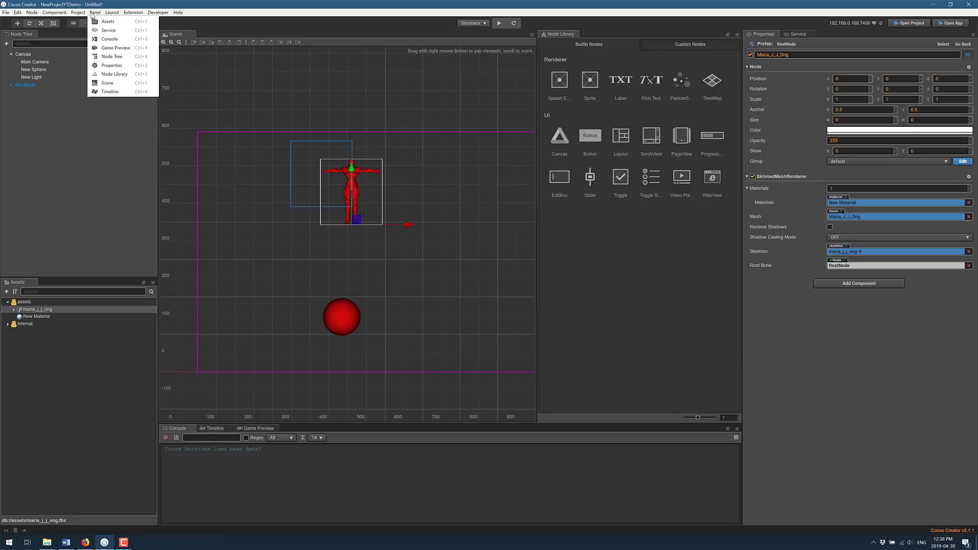
click(105, 47)
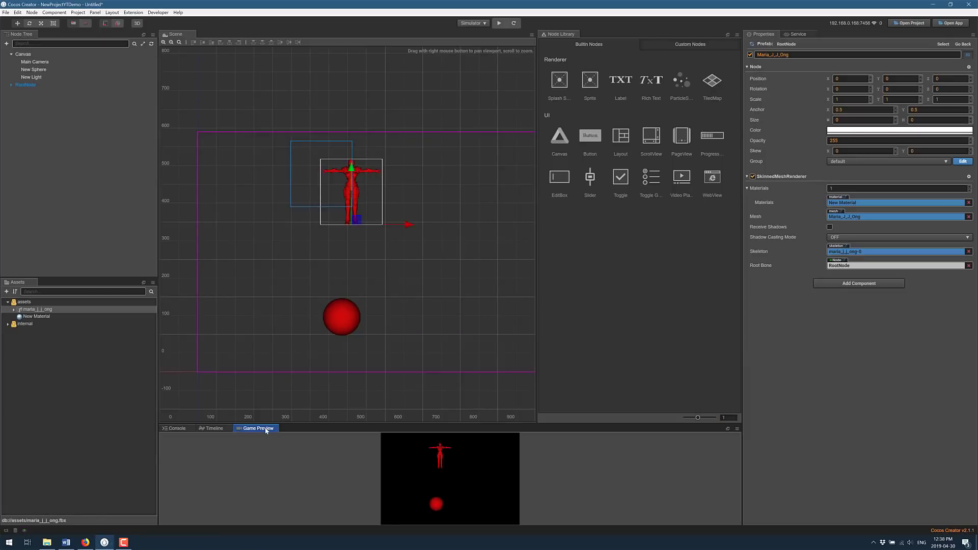
drag(265, 429, 609, 37)
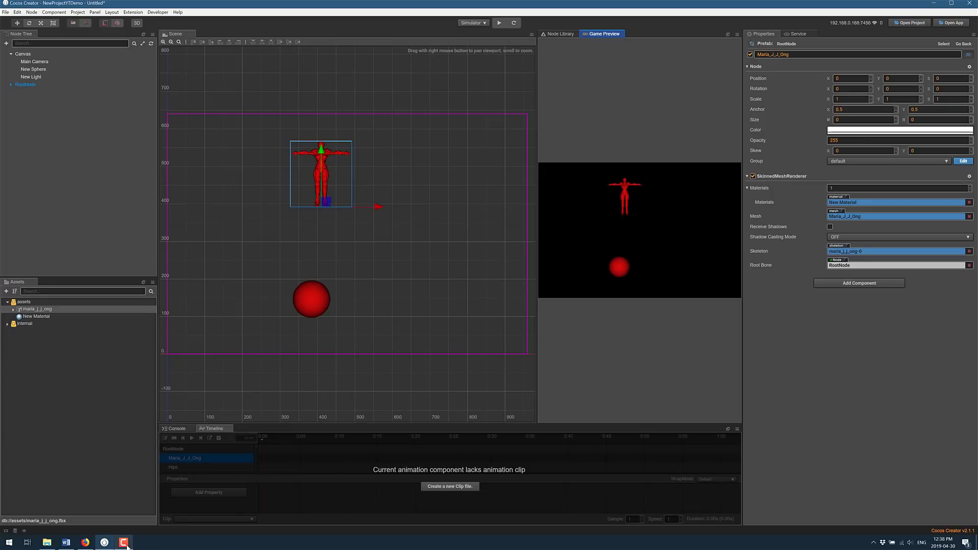
Scroll the Firefox release notes down to the 3D Primitive models section.
mouse_move(126, 546)
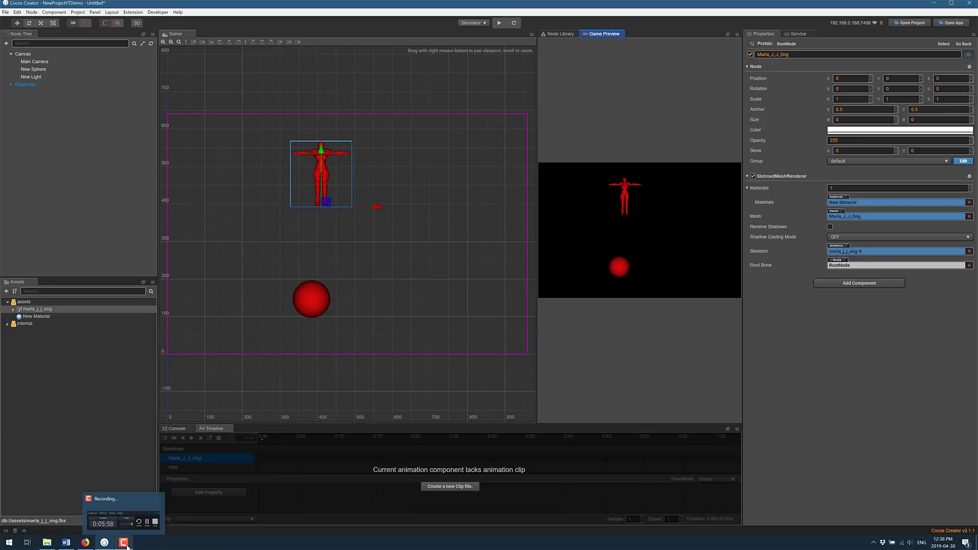
click(86, 542)
ctrl+scroll(303, 212, down, 1)
scroll(304, 213, down, 4)
scroll(342, 196, down, 9)
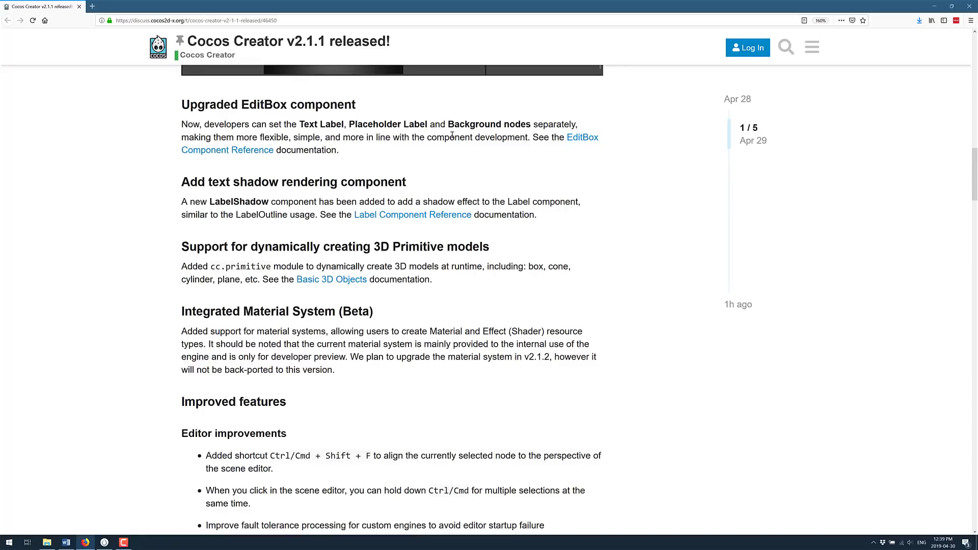
scroll(484, 154, down, 1)
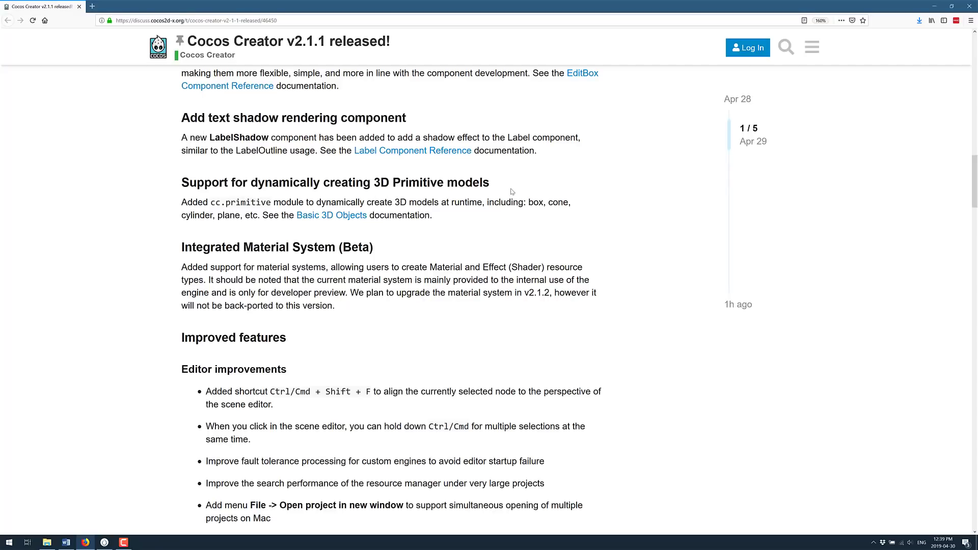
Peek at Create > Create 3D Node in Cocos Creator's node creation menu, then dismiss it.
key(alt+Tab)
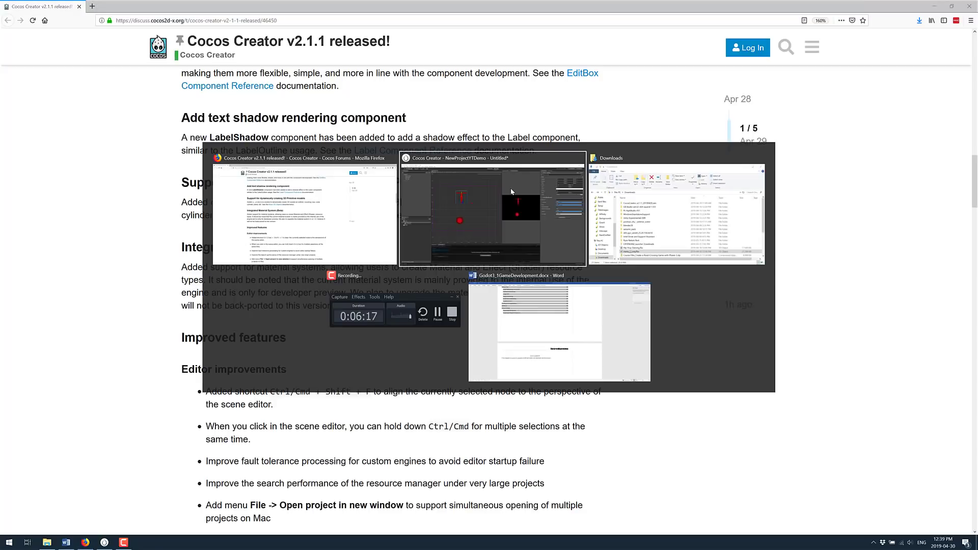
right_click(152, 151)
mouse_move(149, 152)
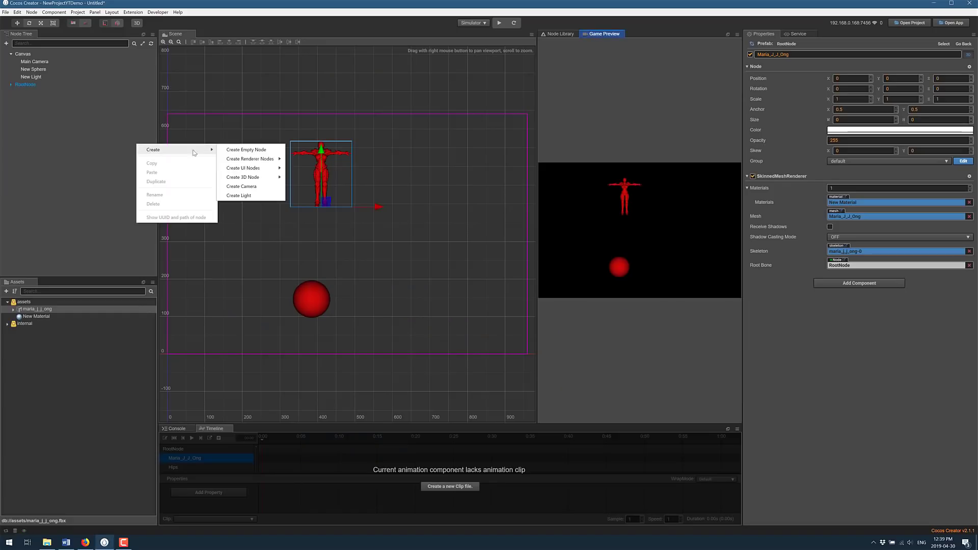
mouse_move(265, 178)
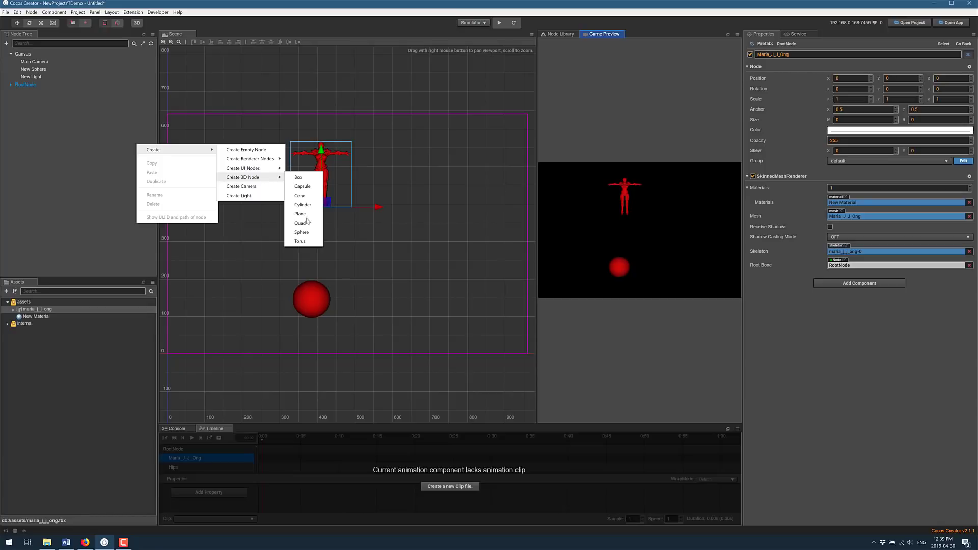
click(432, 218)
Highlight the opening lines of the Integrated Material System (Beta) paragraph in the release notes.
key(alt+Tab)
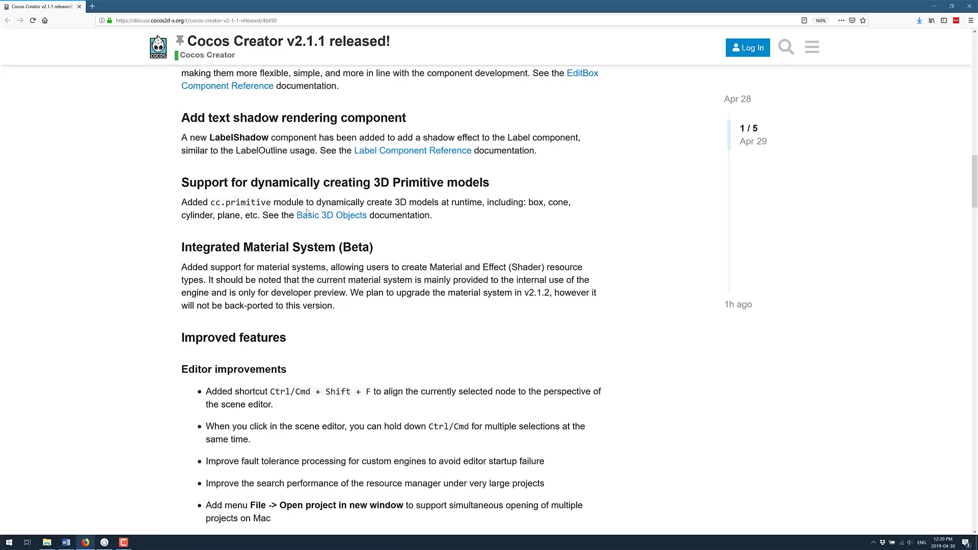
scroll(513, 236, down, 2)
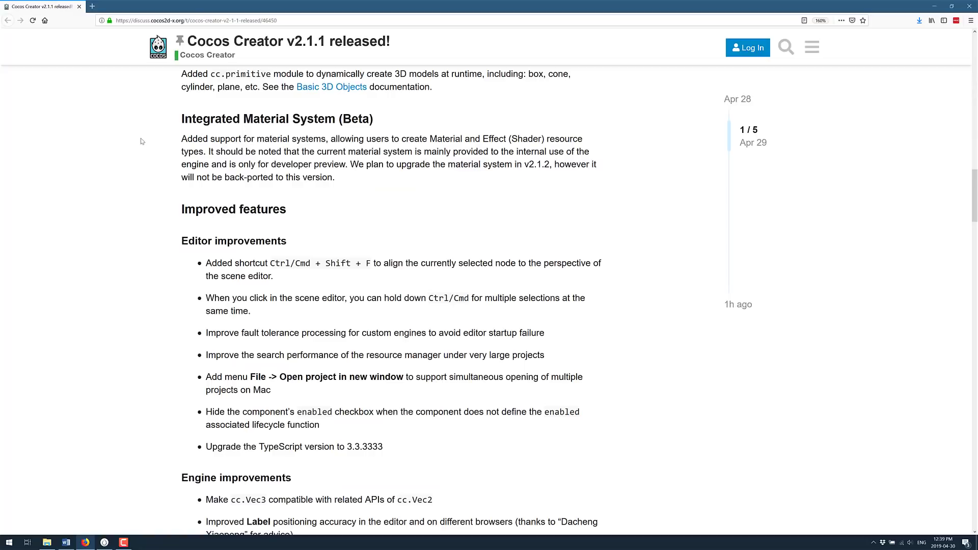
drag(188, 140, 417, 168)
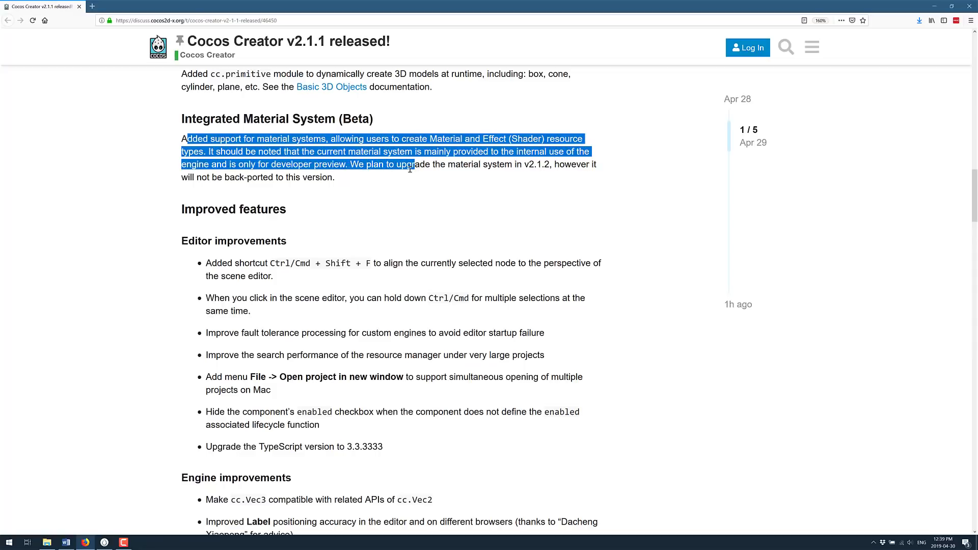
scroll(410, 168, down, 1)
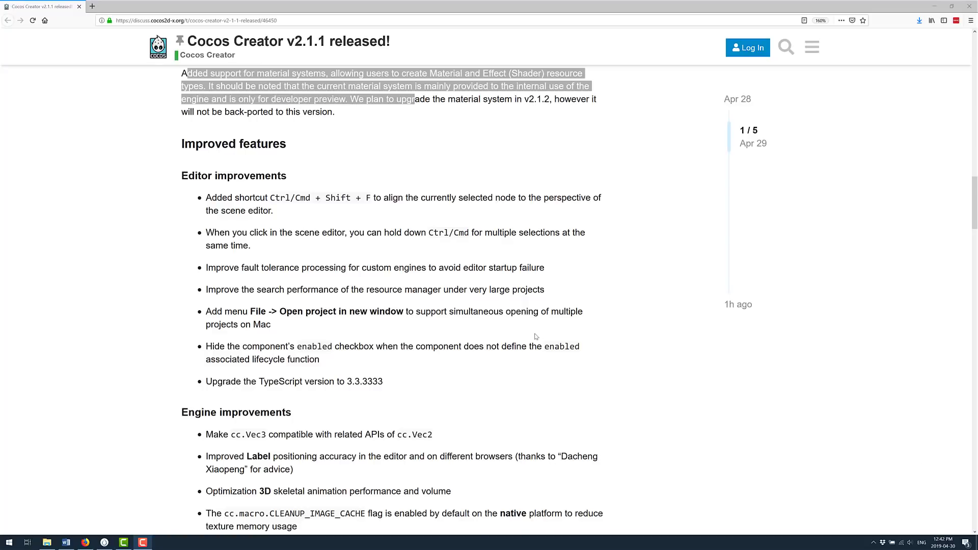
Skim down through Bug Fixes and the Engine Repair List, then scroll back to the top.
scroll(558, 341, down, 4)
scroll(536, 334, down, 6)
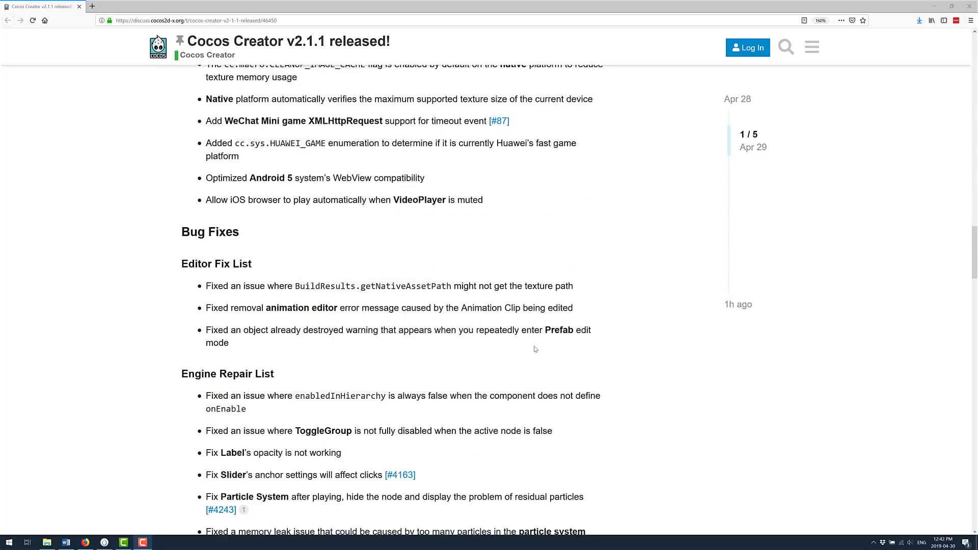
scroll(536, 349, down, 4)
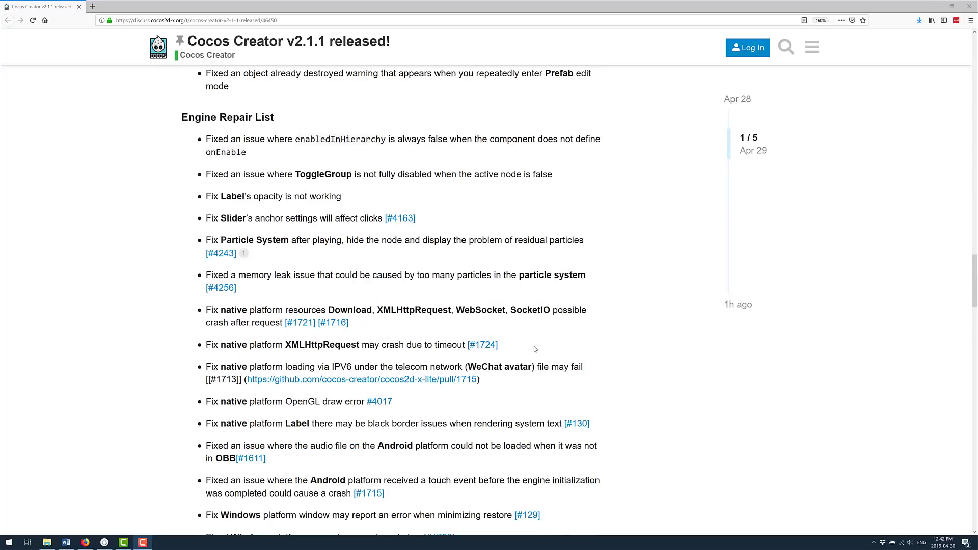
scroll(535, 349, down, 5)
scroll(498, 306, up, 5)
scroll(496, 365, up, 20)
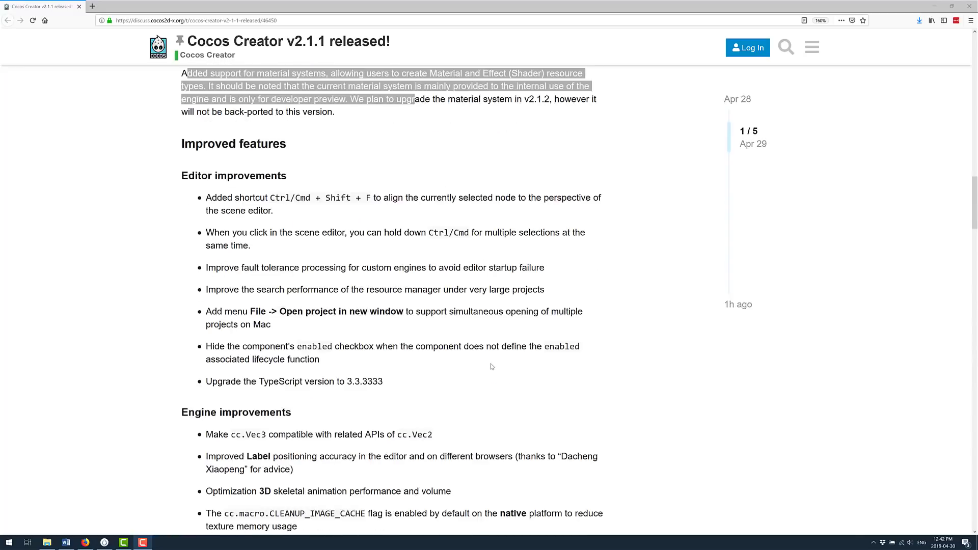
scroll(497, 411, up, 10)
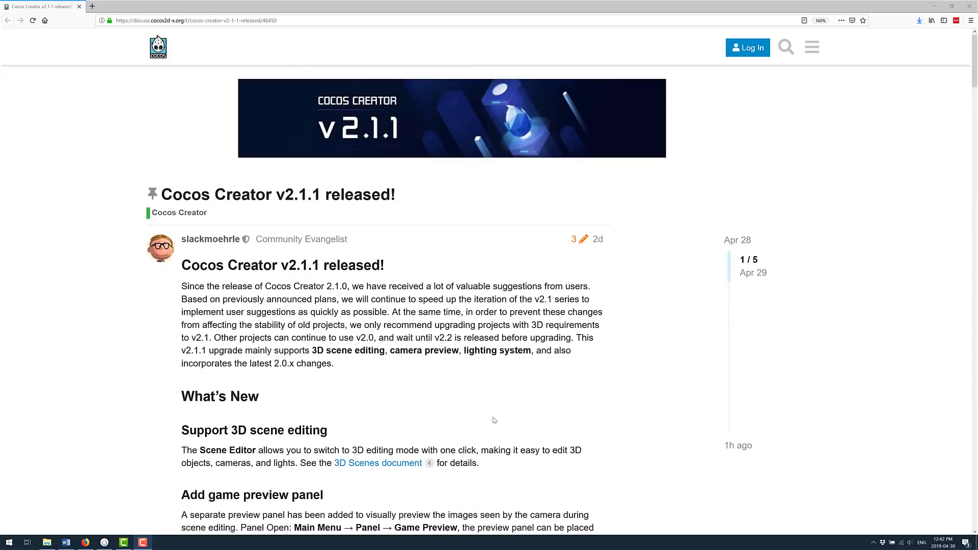
scroll(497, 419, down, 3)
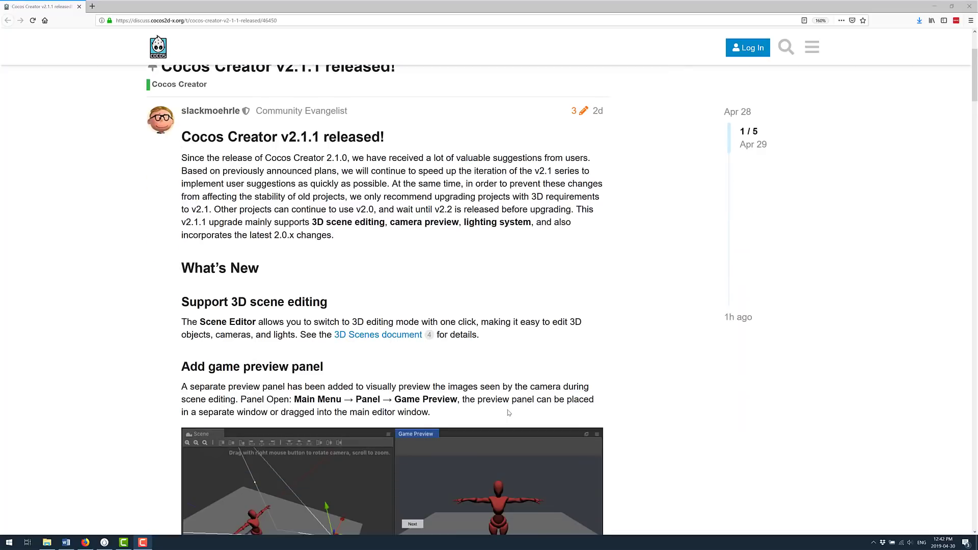